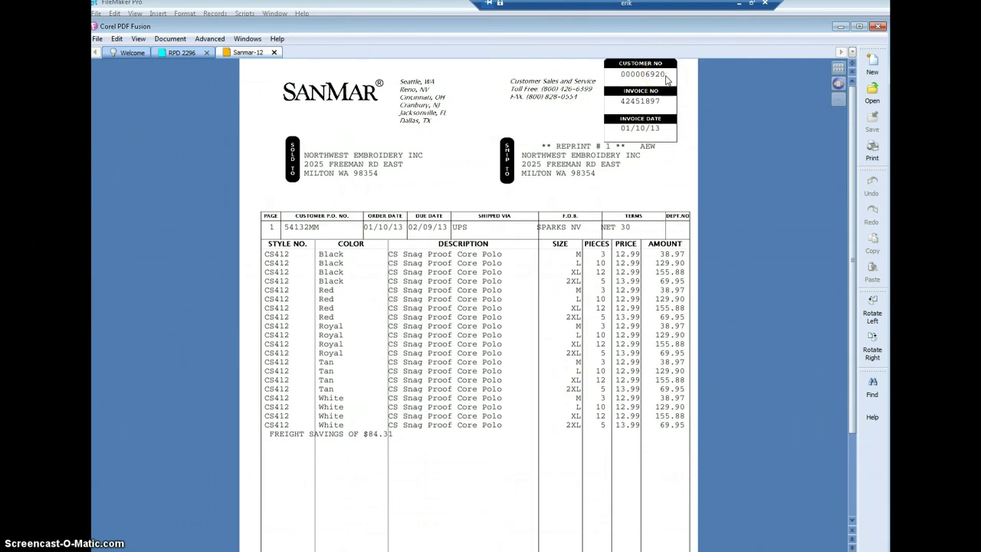
# Examine the SanMar invoice's number, date, line items, freight savings, shipping charge and total.
pyautogui.moveTo(667, 79)
pyautogui.mouseDown()
pyautogui.moveTo(647, 77)
pyautogui.moveTo(679, 75)
pyautogui.mouseUp()
pyautogui.click(621, 101)
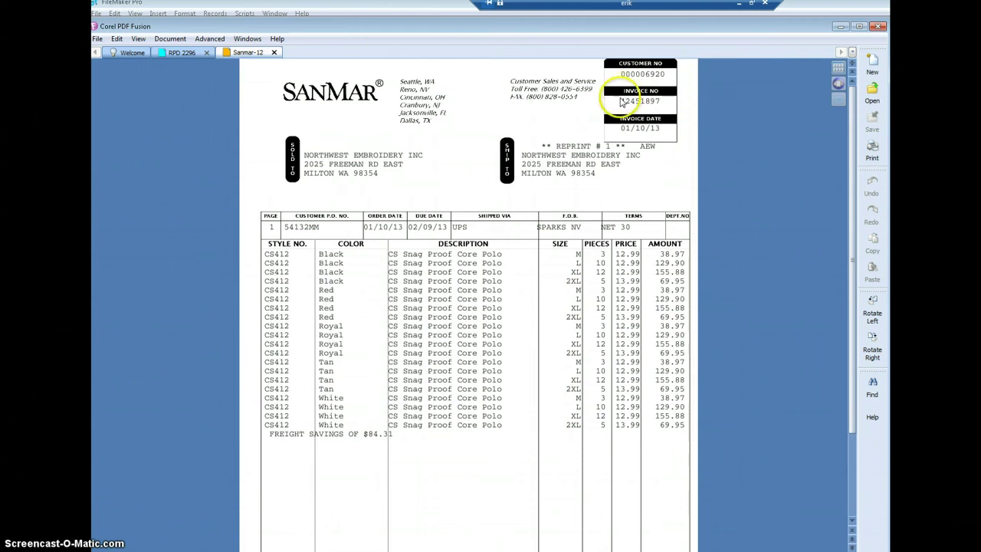
pyautogui.click(619, 102)
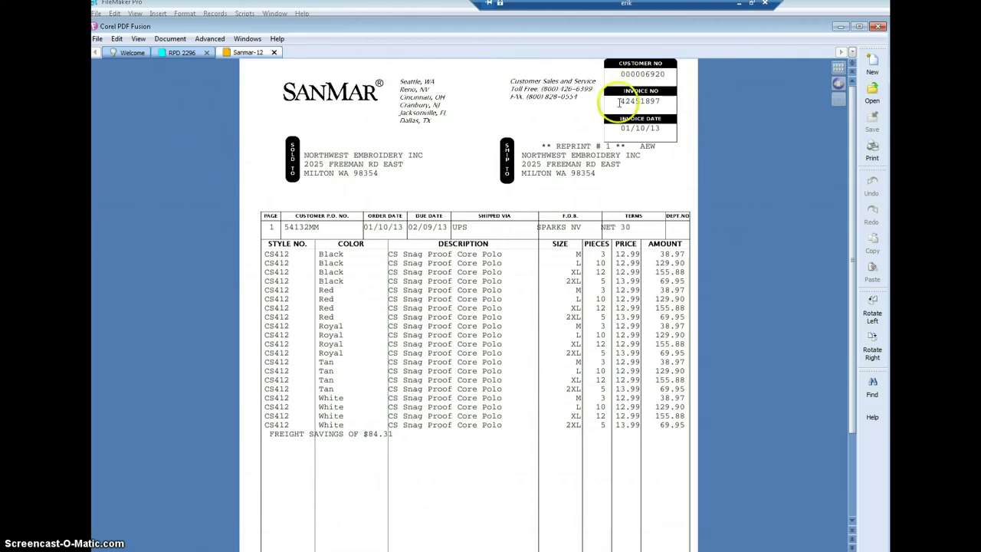
pyautogui.moveTo(620, 102); pyautogui.dragTo(661, 102)
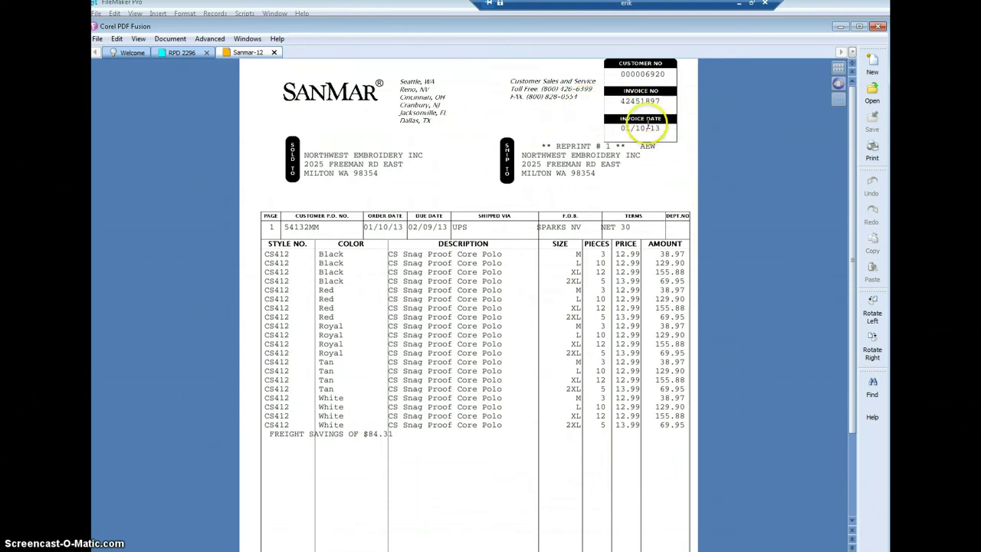
pyautogui.click(663, 131)
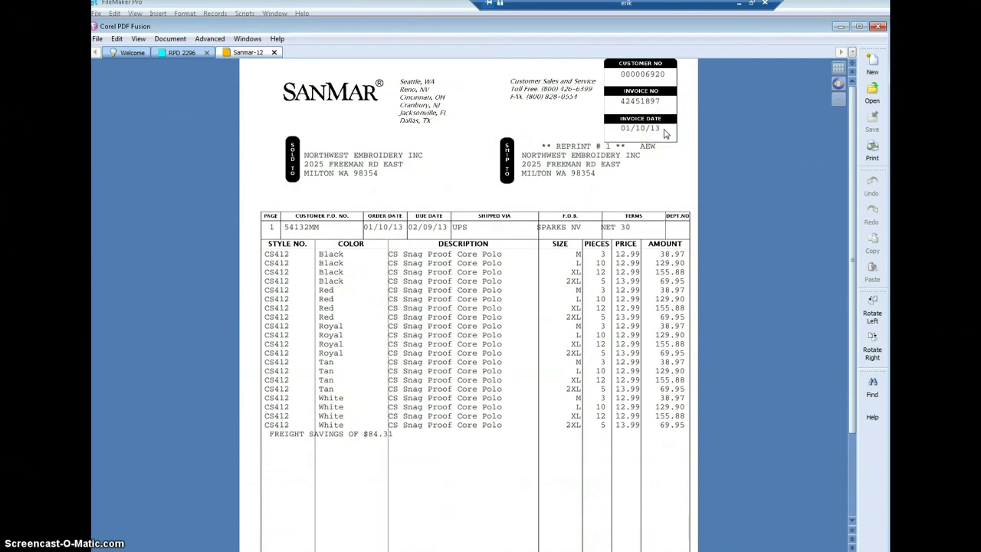
pyautogui.click(657, 124)
pyautogui.click(304, 145)
pyautogui.scroll(-3, 488, 401)
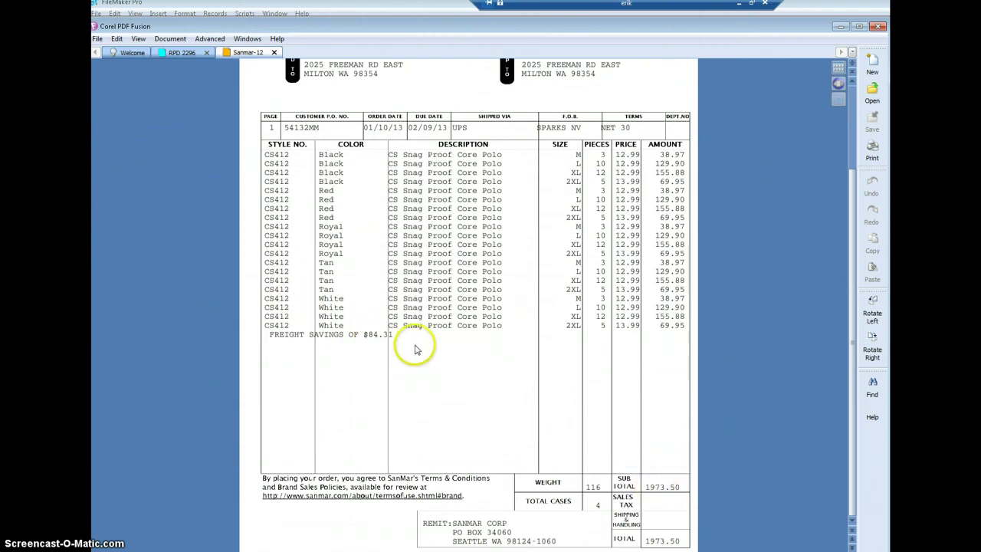
pyautogui.scroll(3, 411, 345)
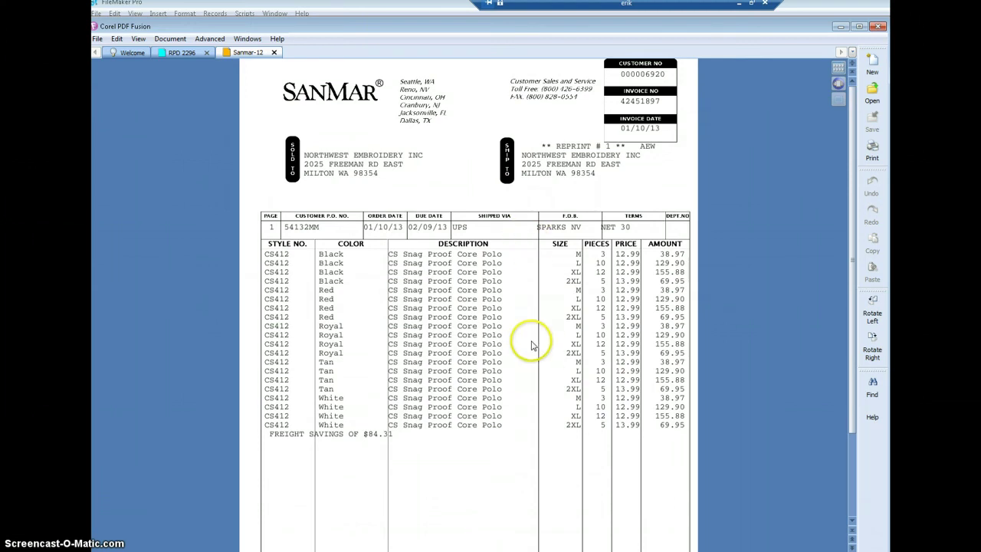
pyautogui.scroll(-2, 525, 340)
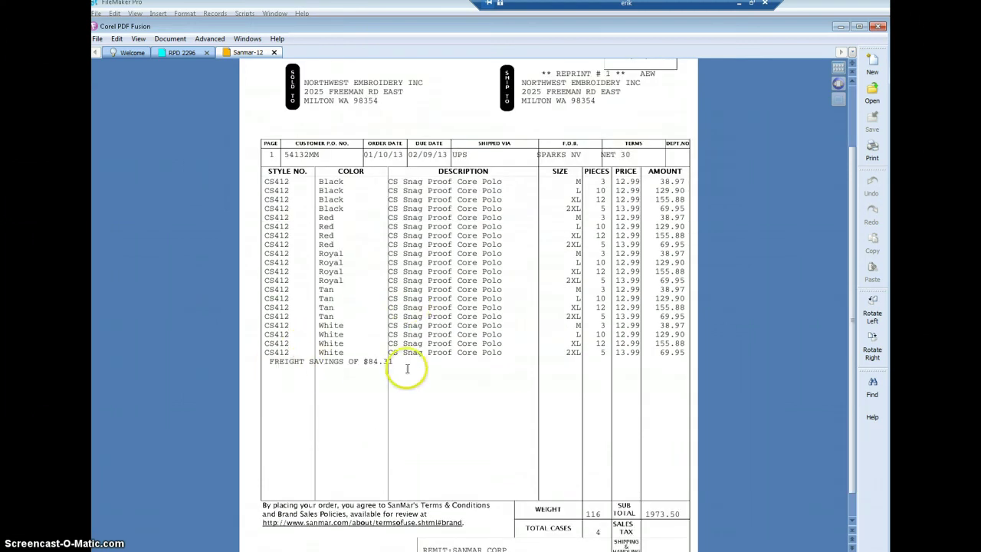
pyautogui.scroll(-1, 428, 372)
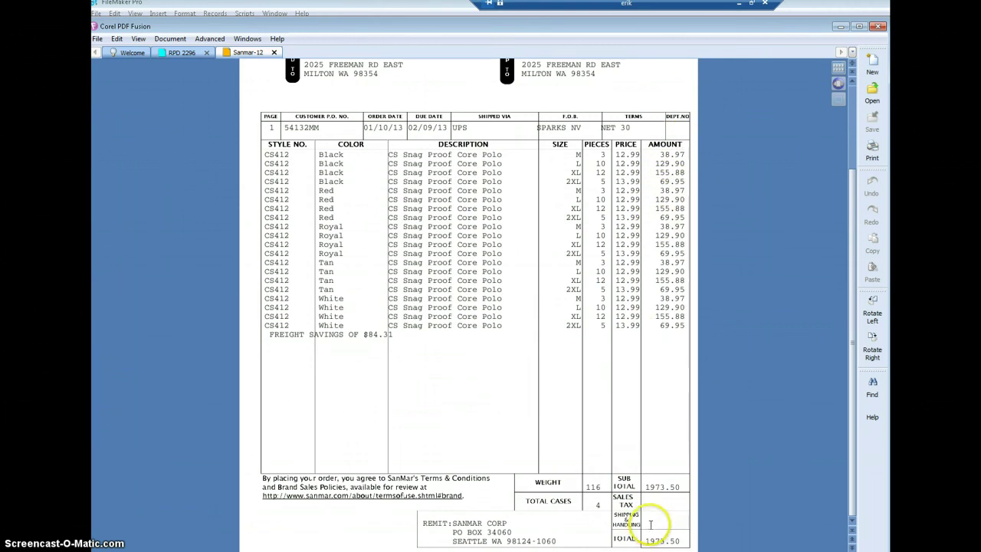
pyautogui.moveTo(649, 527); pyautogui.dragTo(651, 512)
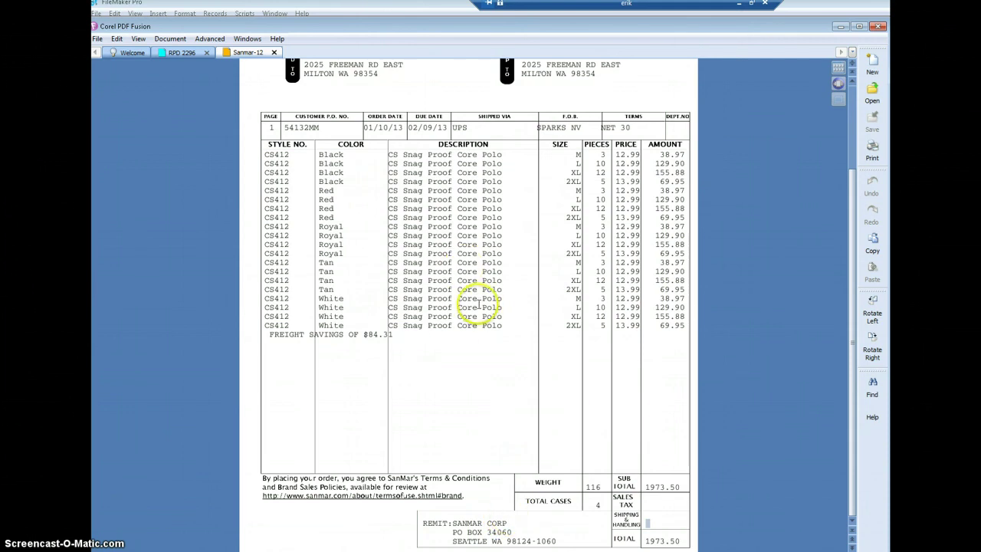
pyautogui.scroll(3, 478, 305)
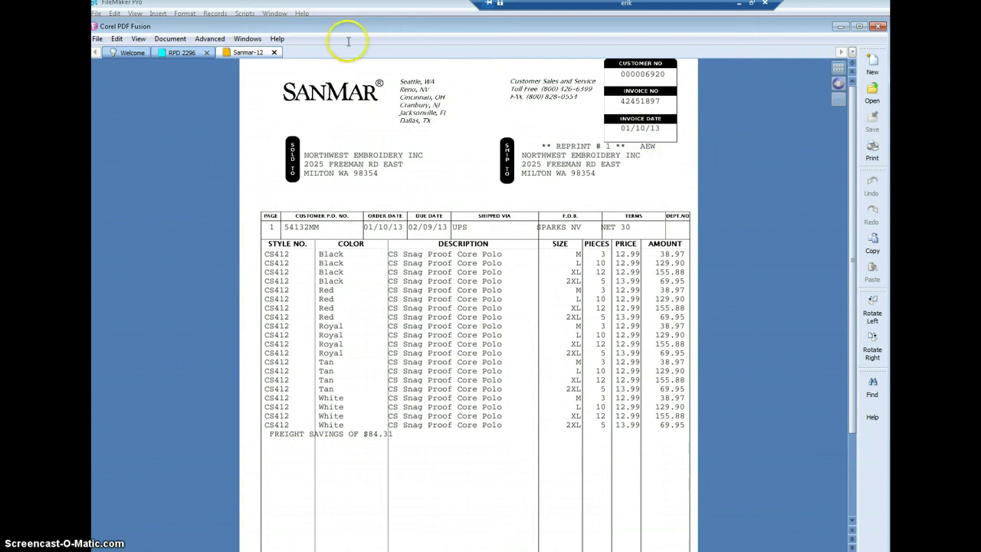
# Switch from the invoice PDF to the San Mar payable in FileMaker Pro and set its Payable Date to 1/10/13.
pyautogui.moveTo(211, 29); pyautogui.dragTo(625, 44)
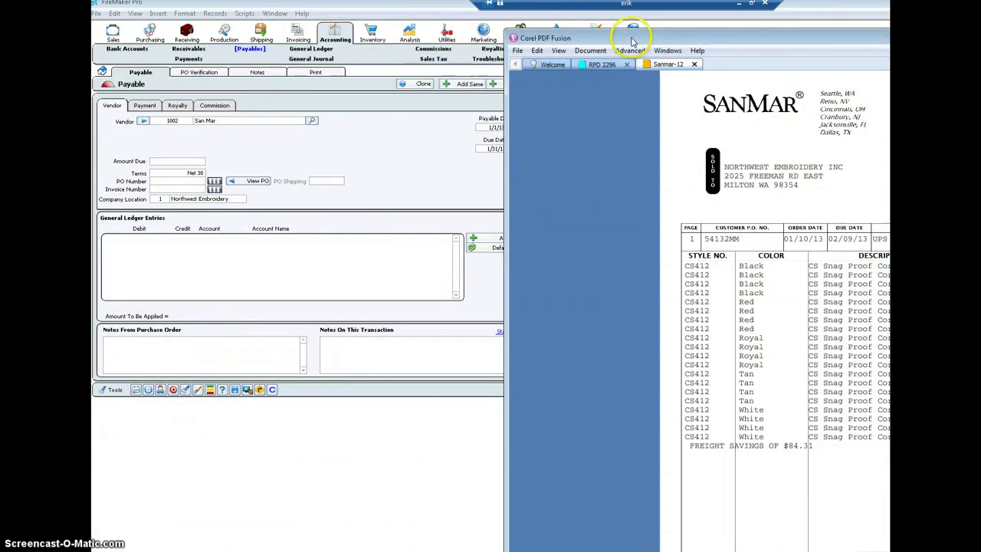
pyautogui.click(372, 140)
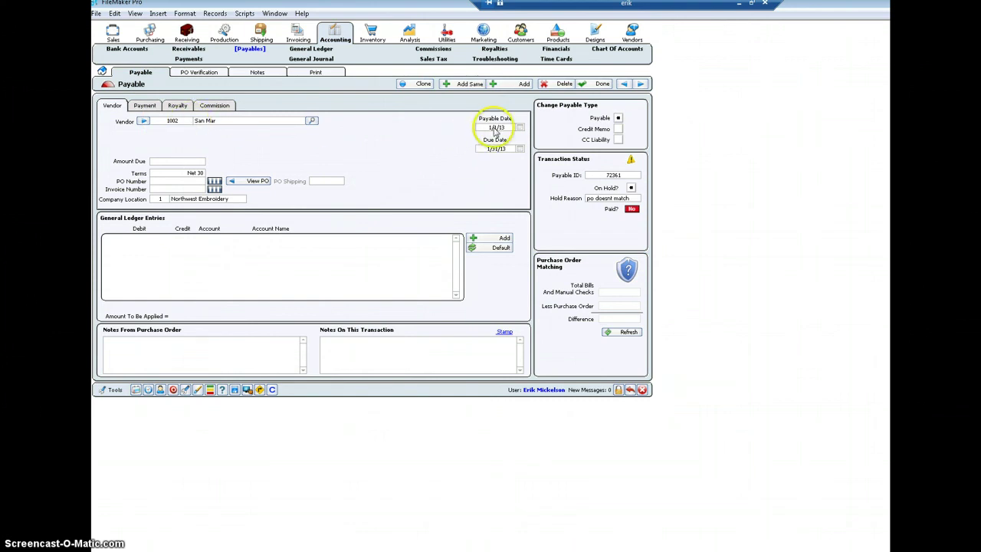
pyautogui.hotkey('alt', 'Tab')
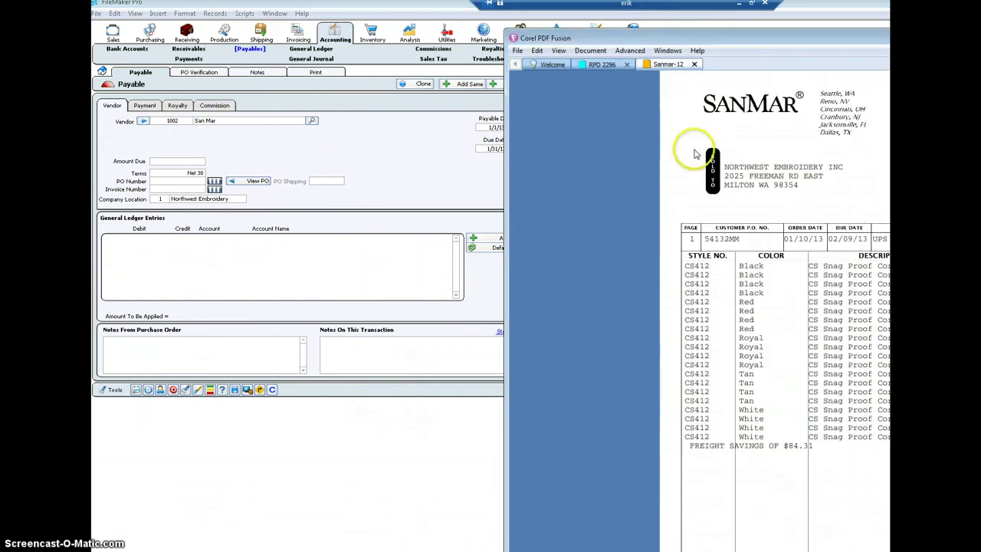
pyautogui.moveTo(709, 39); pyautogui.dragTo(331, 47)
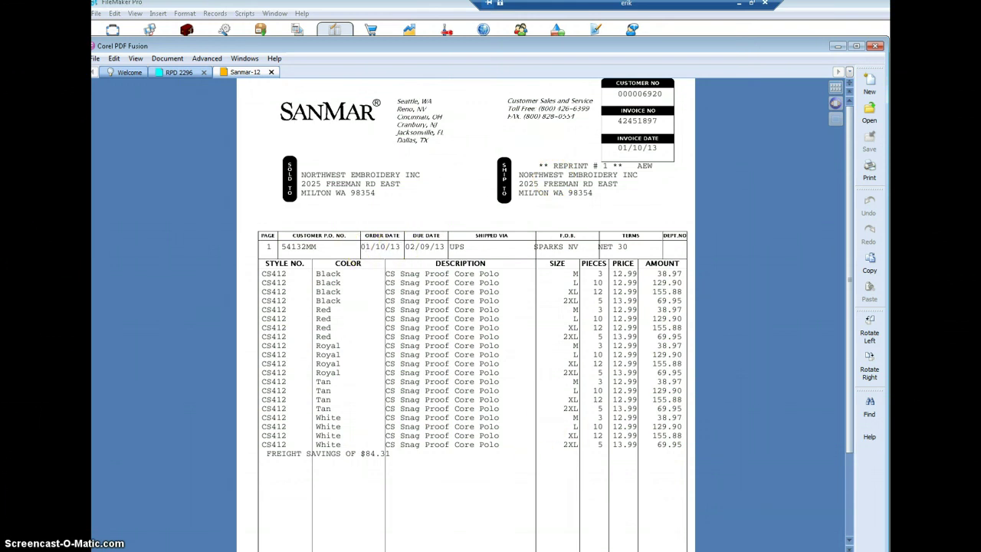
pyautogui.hotkey('alt', 'Tab')
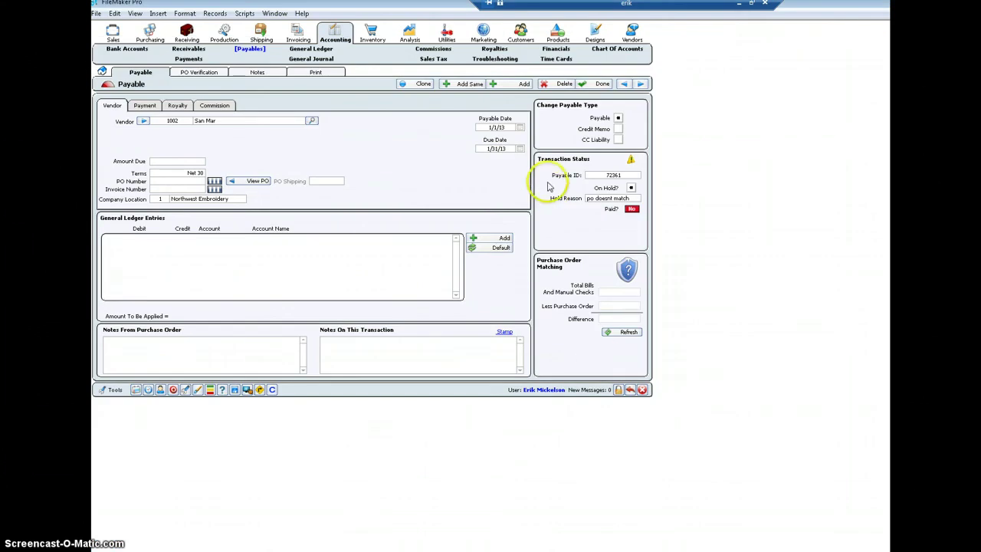
pyautogui.click(500, 129)
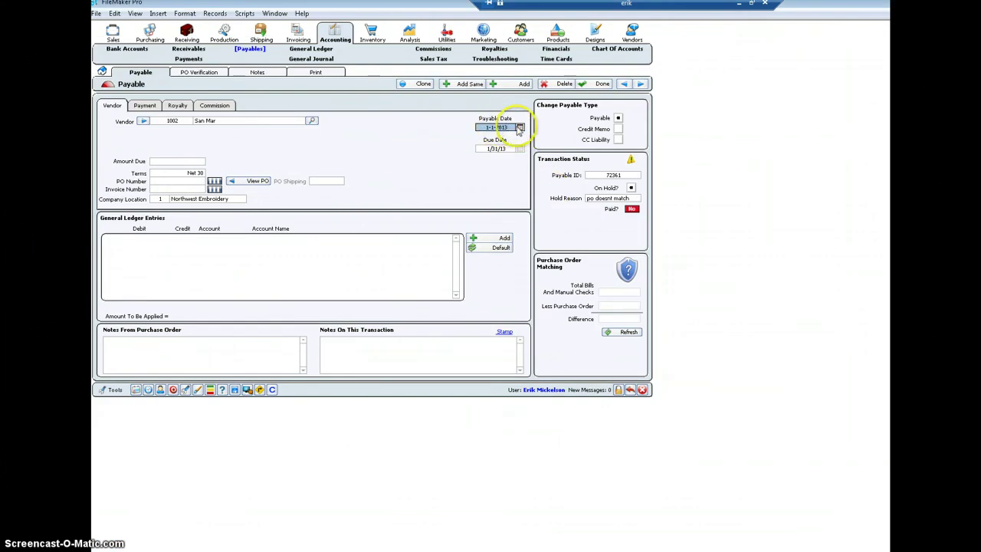
pyautogui.click(519, 128)
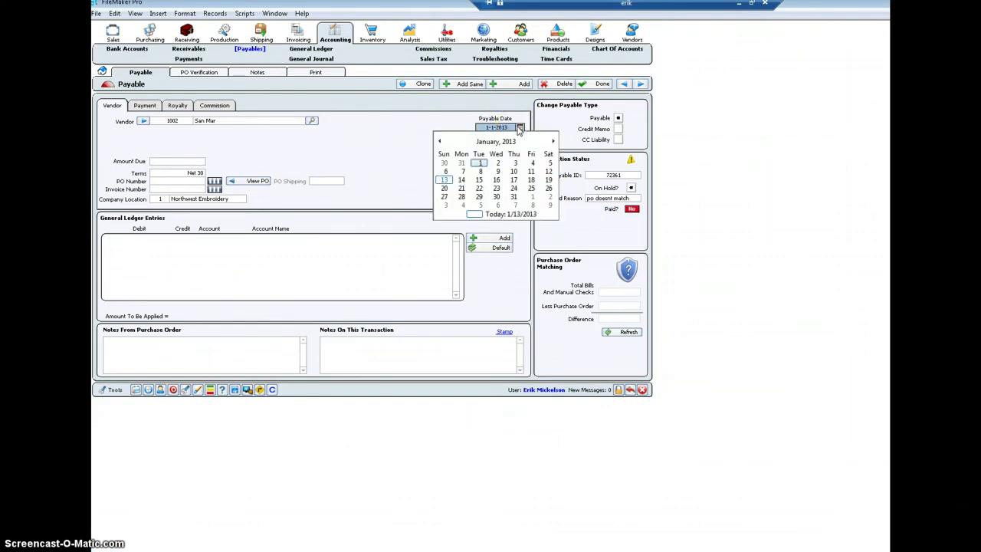
pyautogui.click(513, 170)
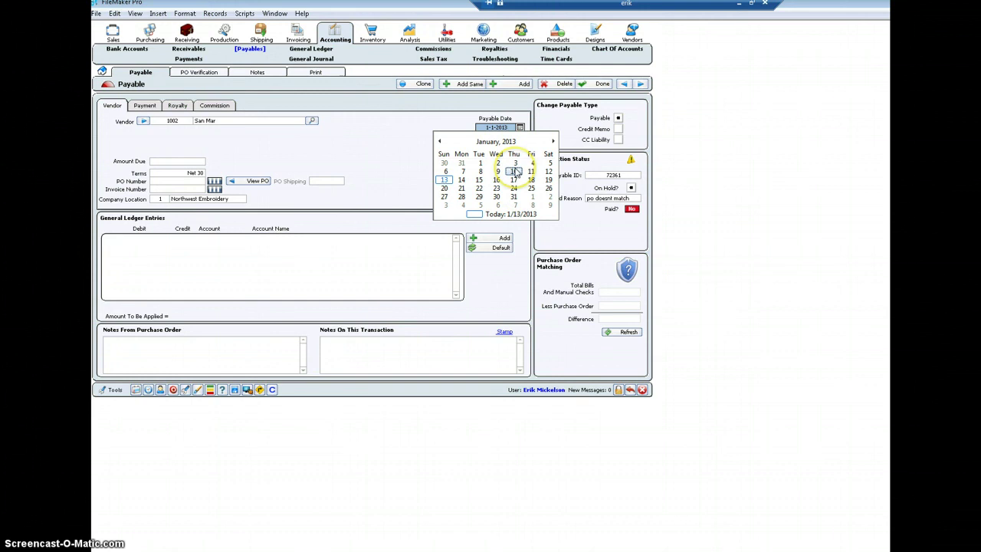
pyautogui.click(423, 152)
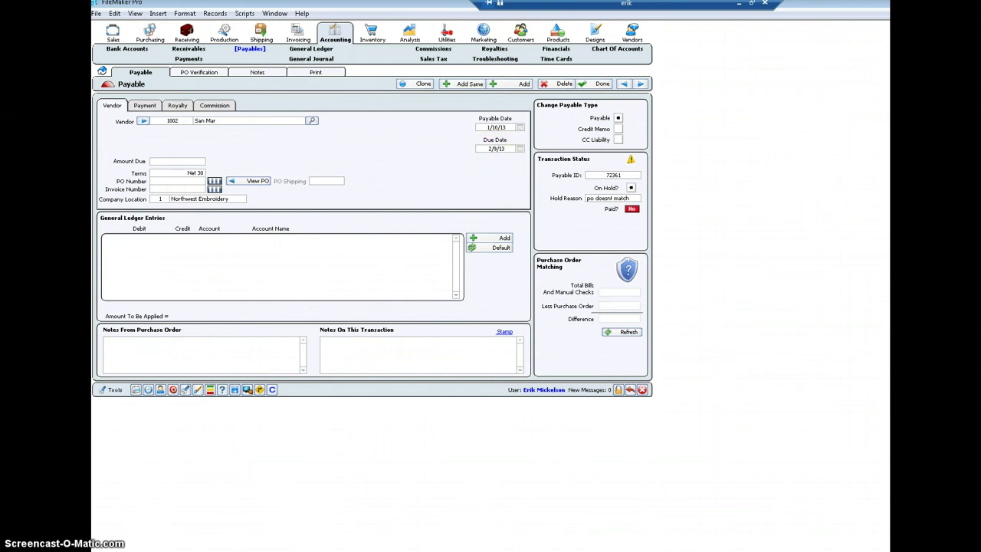
# Compare the due date on the SanMar invoice in Corel PDF Fusion with the payable's Due Date in FileMaker Pro.
pyautogui.hotkey('alt', 'Tab')
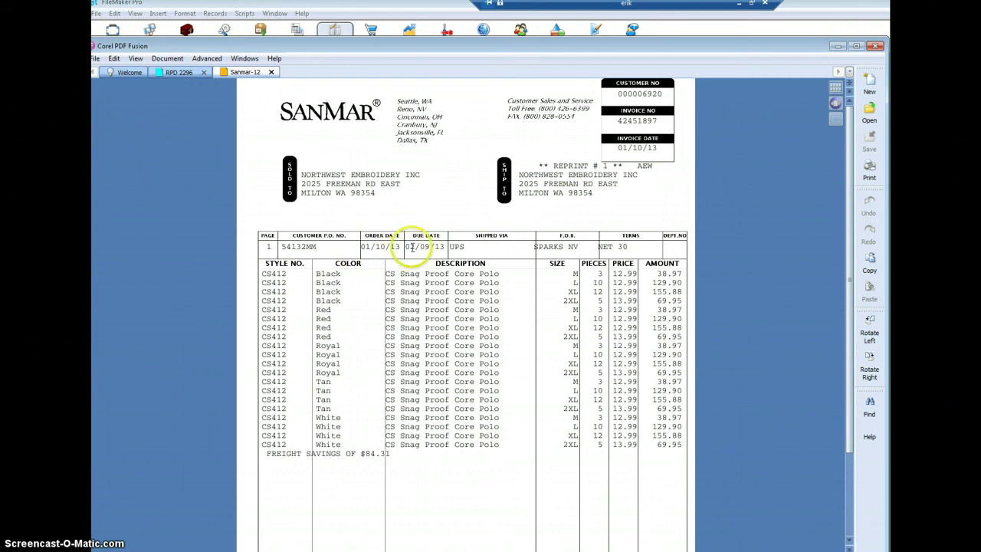
pyautogui.moveTo(407, 247); pyautogui.dragTo(442, 246)
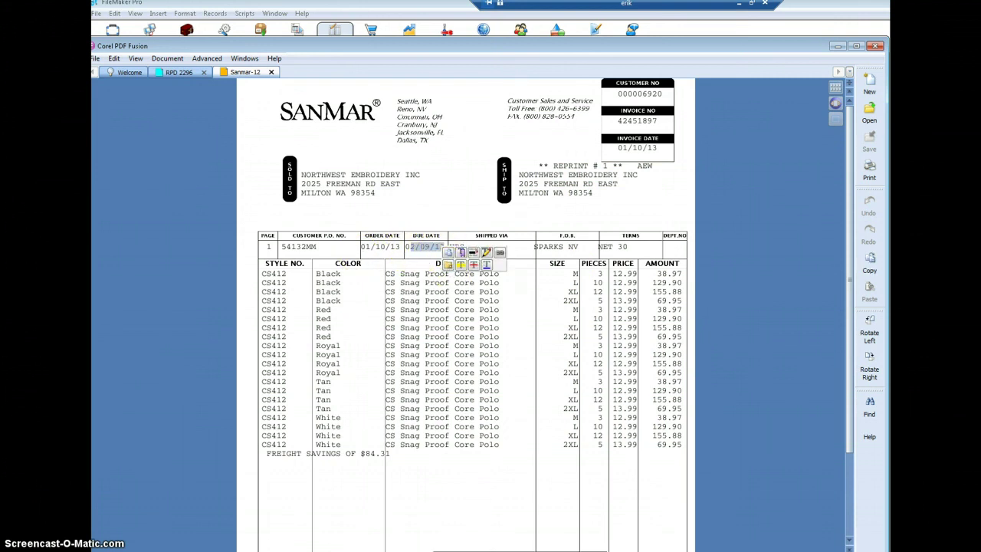
pyautogui.hotkey('alt', 'Tab')
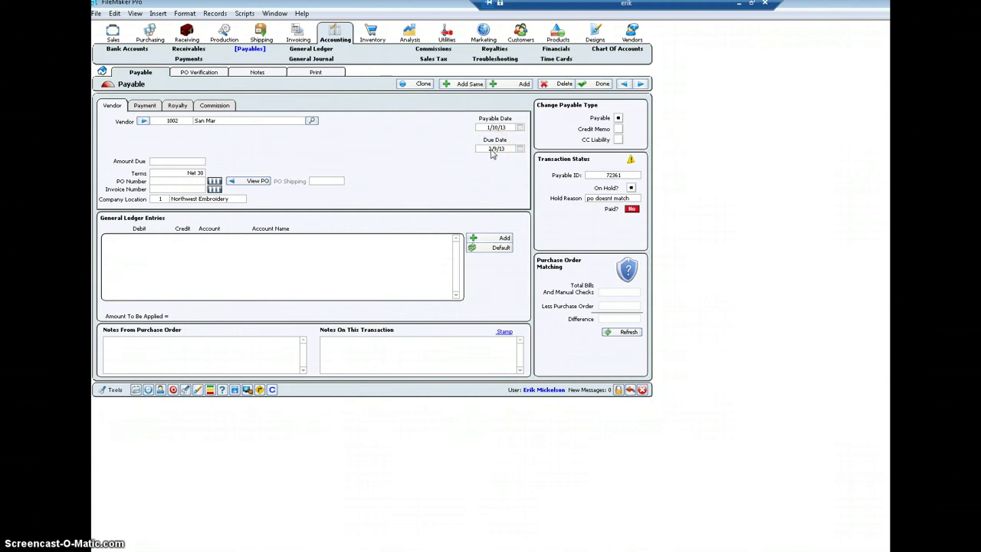
pyautogui.click(494, 128)
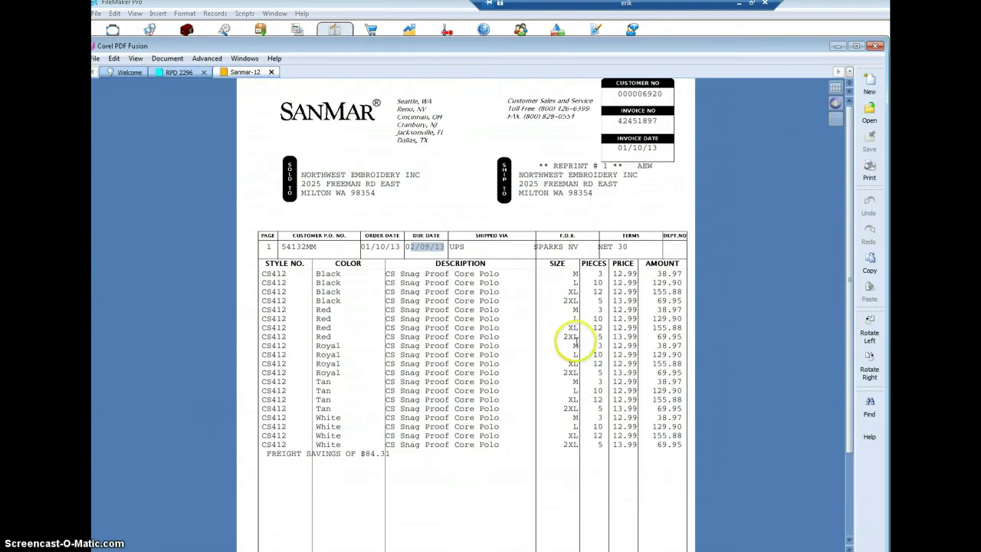
# Find the invoice total in the PDF and enter 1973.50 as the payable's Amount Due in FileMaker Pro.
pyautogui.scroll(-3, 575, 345)
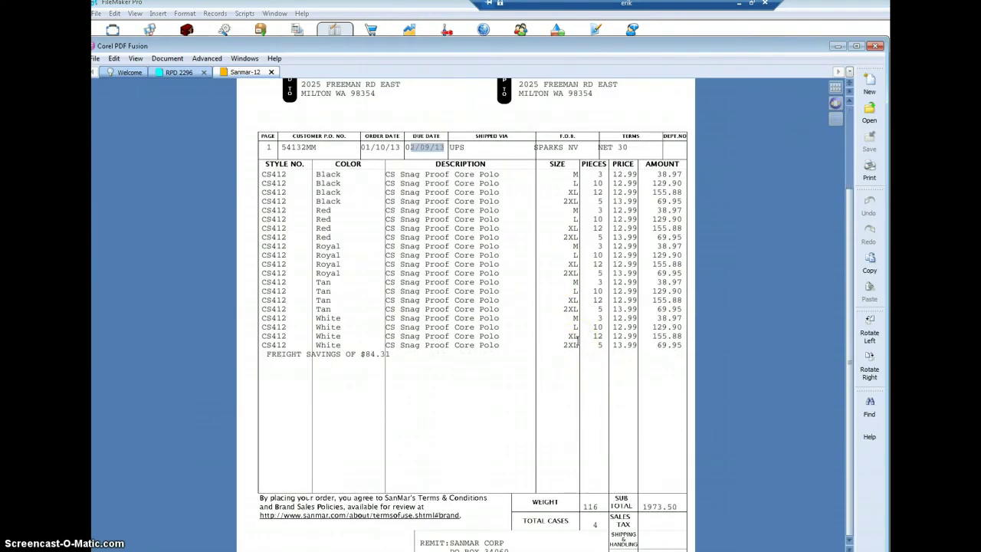
pyautogui.click(652, 506)
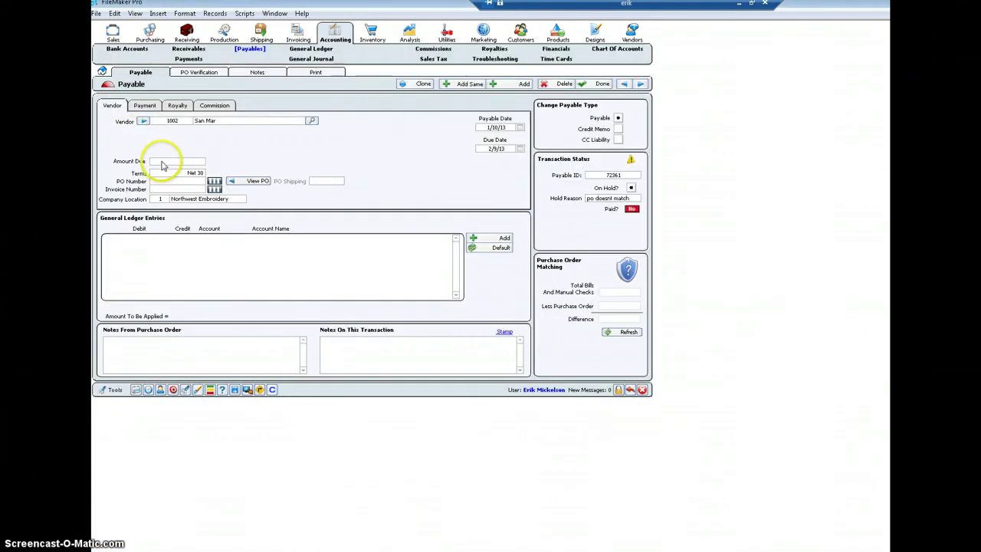
pyautogui.click(163, 161)
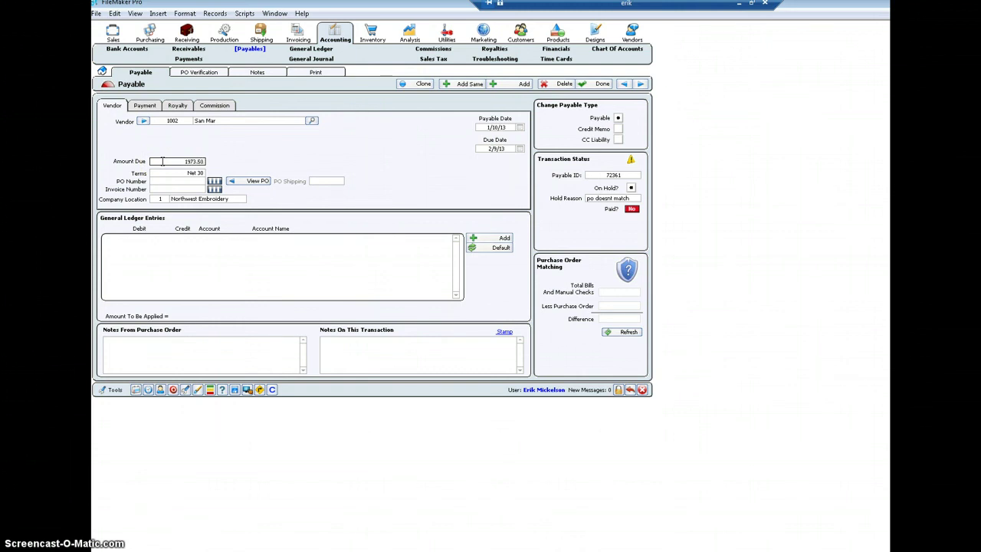
pyautogui.click(247, 153)
# Look up the customer PO number on the SanMar invoice and enter it as the payable's PO Number in FileMaker Pro.
pyautogui.click(167, 184)
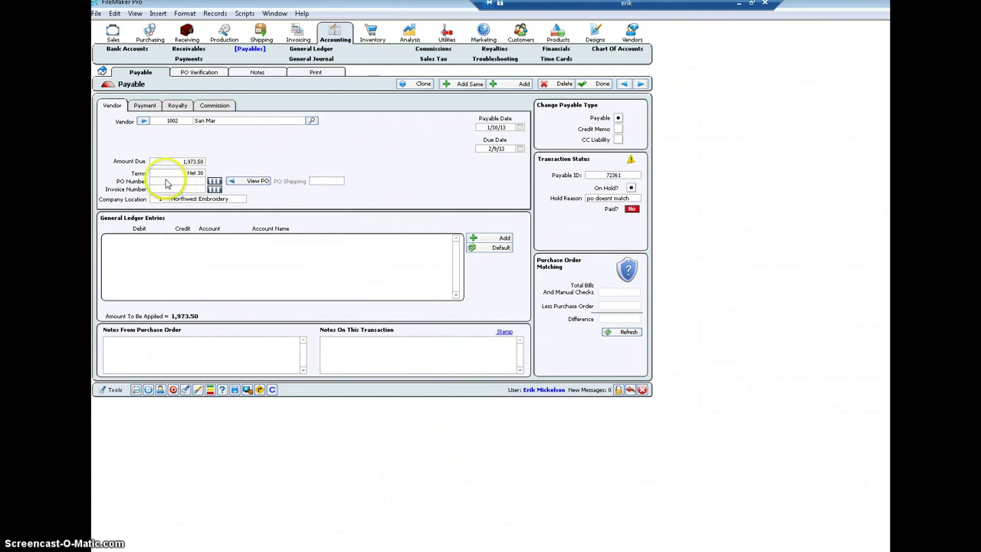
pyautogui.click(166, 182)
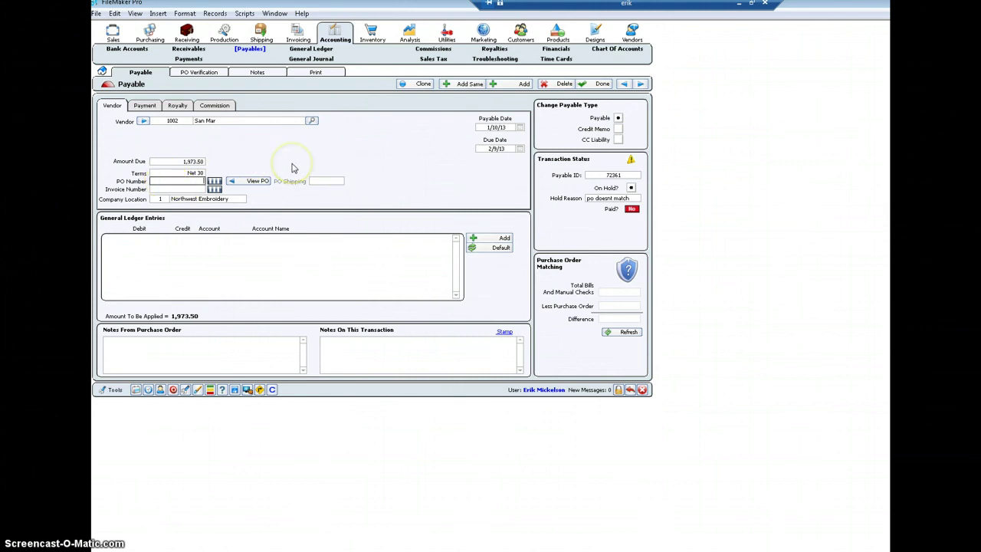
pyautogui.click(323, 158)
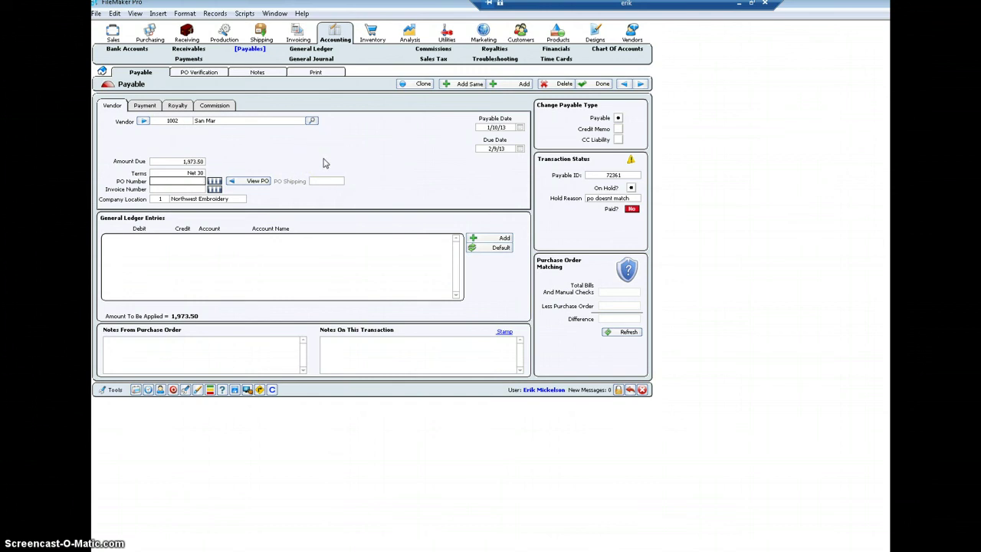
pyautogui.moveTo(323, 162); pyautogui.dragTo(259, 166)
pyautogui.click(260, 169)
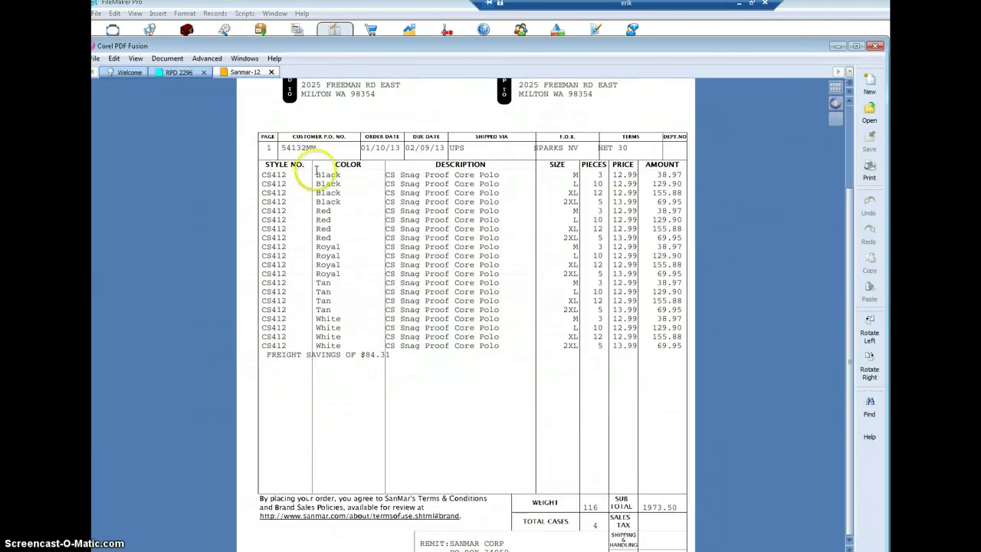
pyautogui.hotkey('alt', 'Tab')
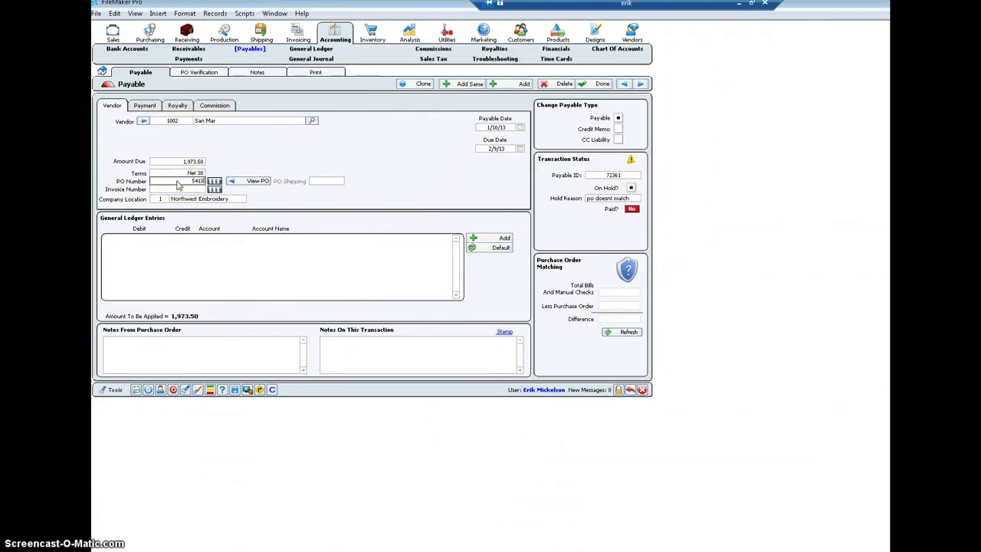
pyautogui.click(184, 181)
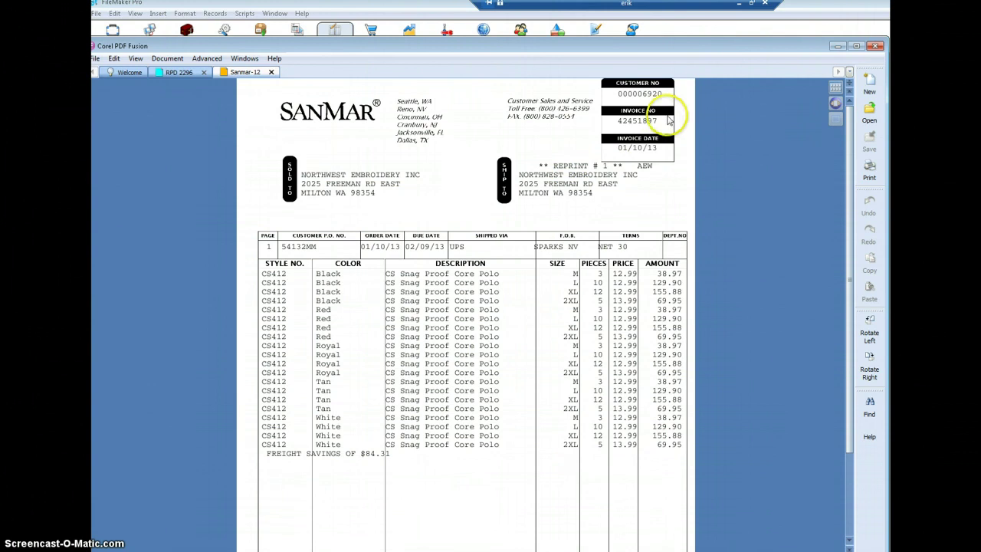
# Copy the invoice number from the SanMar invoice in Corel PDF Fusion into the payable's Invoice Number in FileMaker Pro.
pyautogui.moveTo(656, 120); pyautogui.dragTo(617, 122)
pyautogui.hotkey('ctrl', 'c')
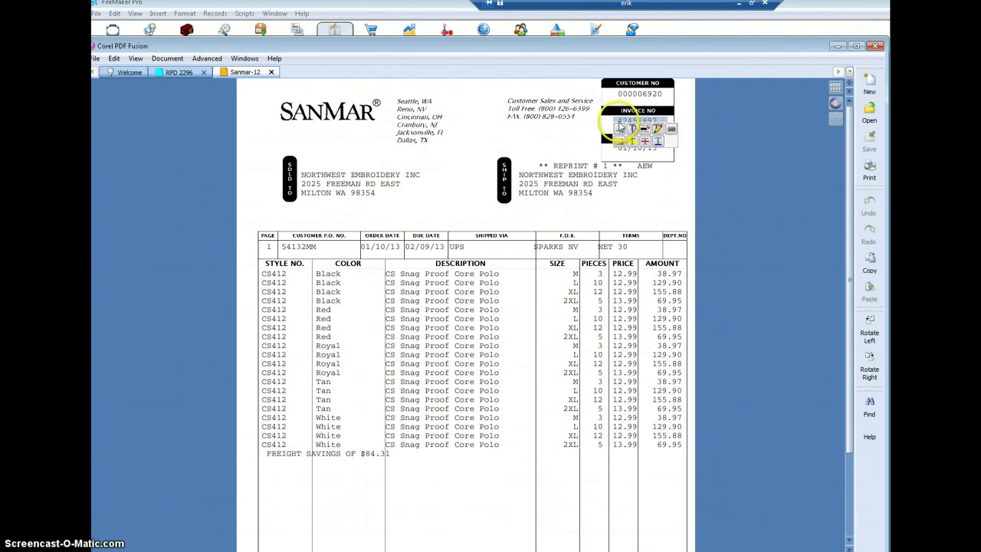
pyautogui.rightClick(618, 123)
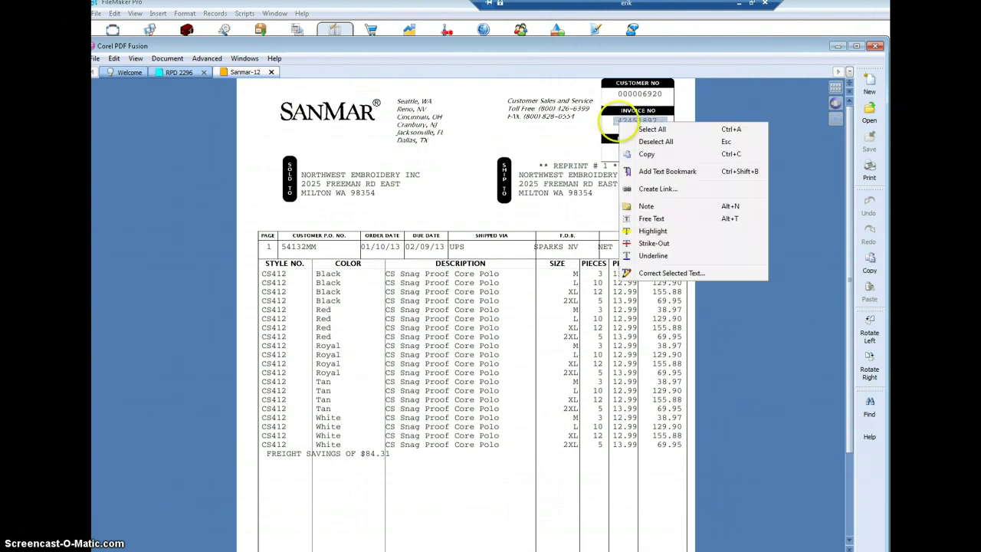
pyautogui.click(656, 154)
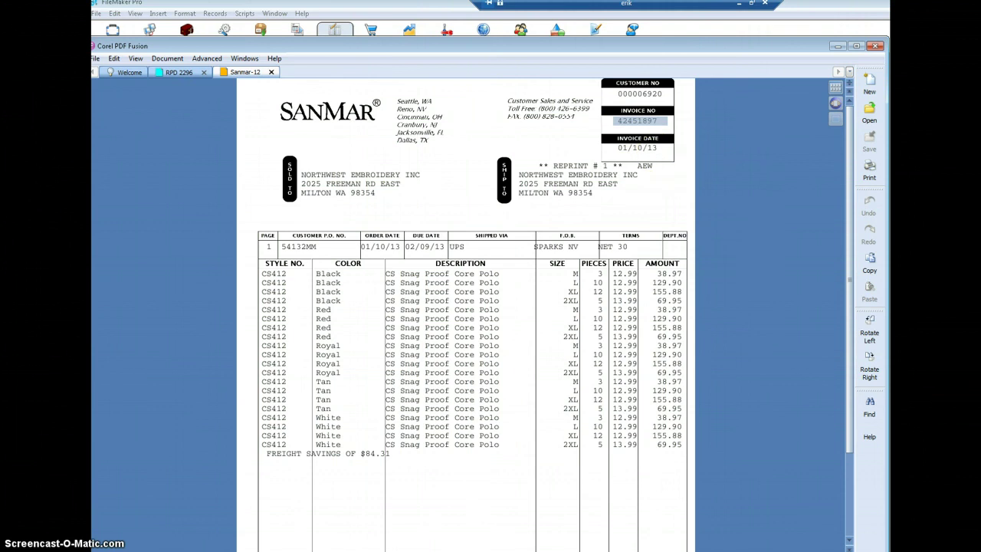
pyautogui.hotkey('alt', 'Tab')
pyautogui.click(184, 189)
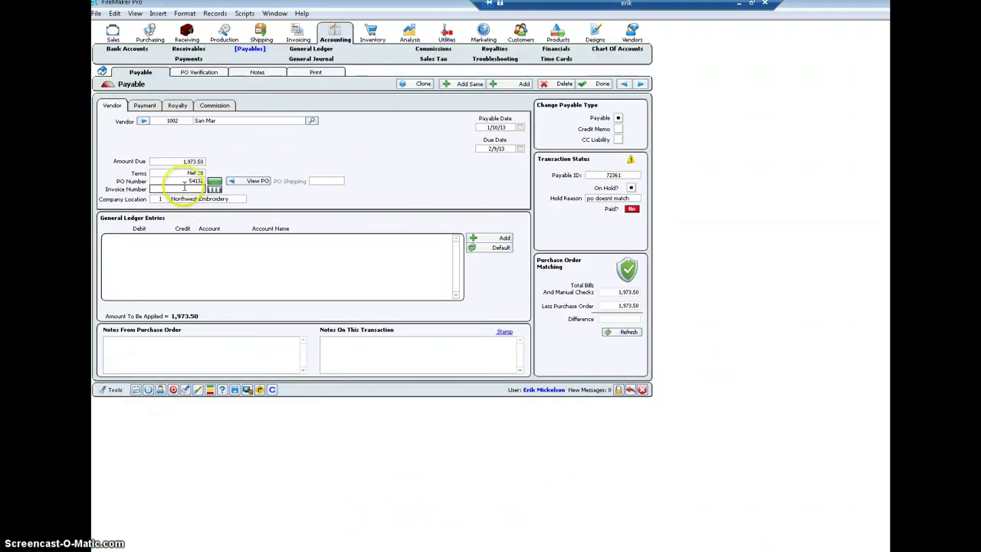
pyautogui.rightClick(184, 189)
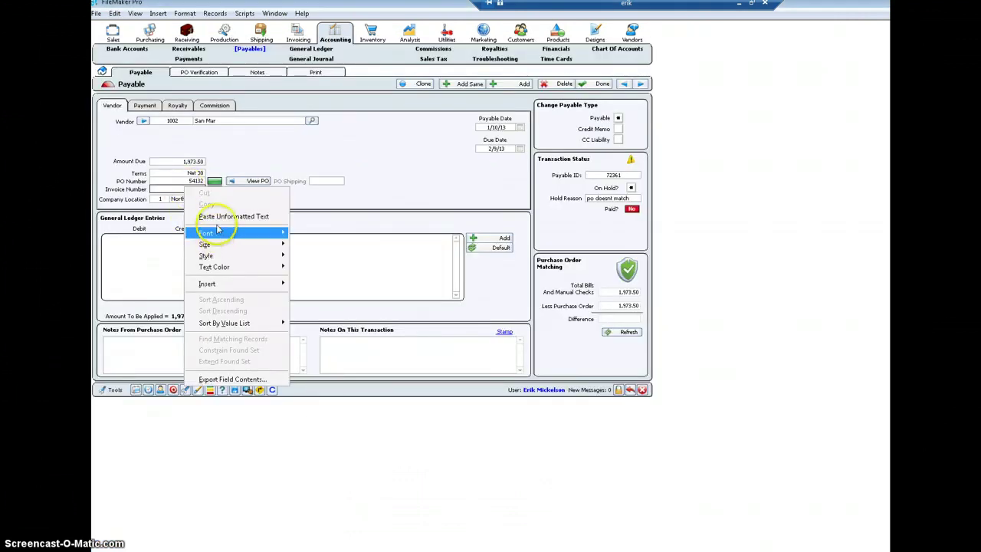
pyautogui.click(217, 221)
pyautogui.click(267, 195)
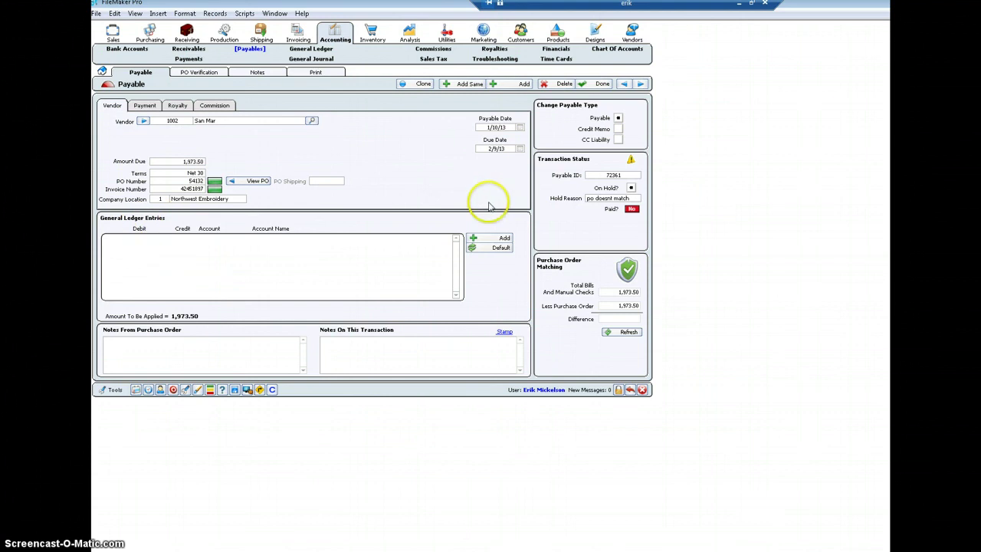
# Fill the payable's general ledger entries with the default accounts and check the uniqueness indicator beside the invoice number.
pyautogui.click(491, 250)
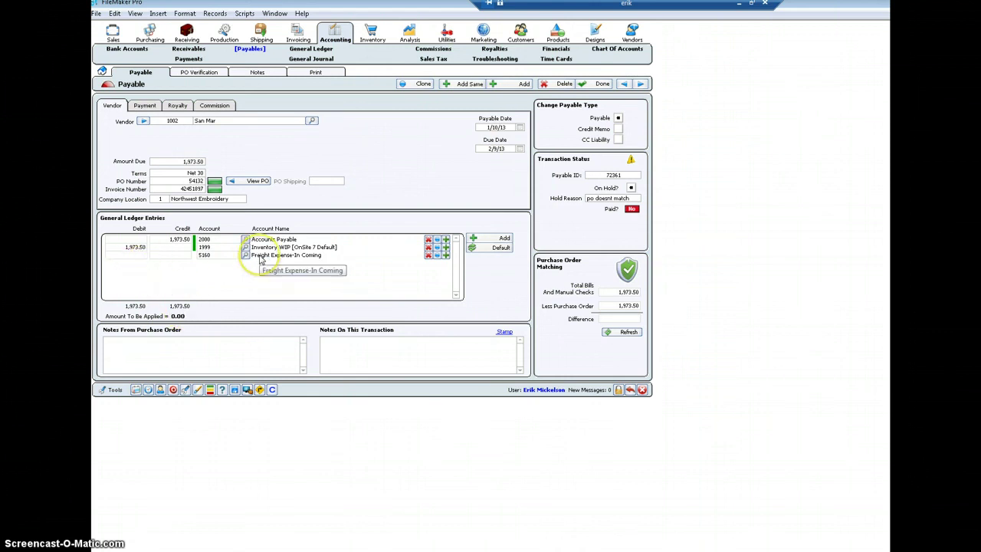
pyautogui.click(162, 256)
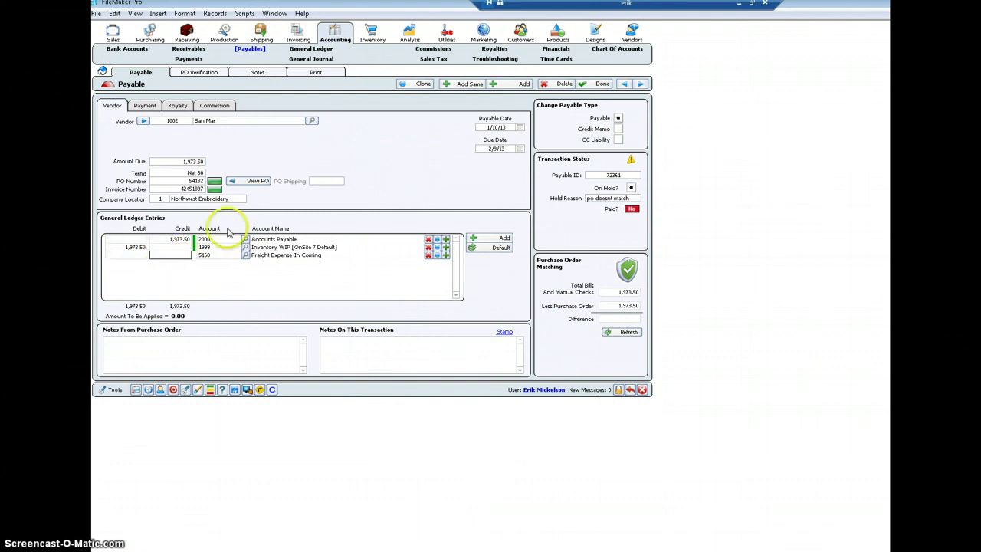
pyautogui.click(261, 187)
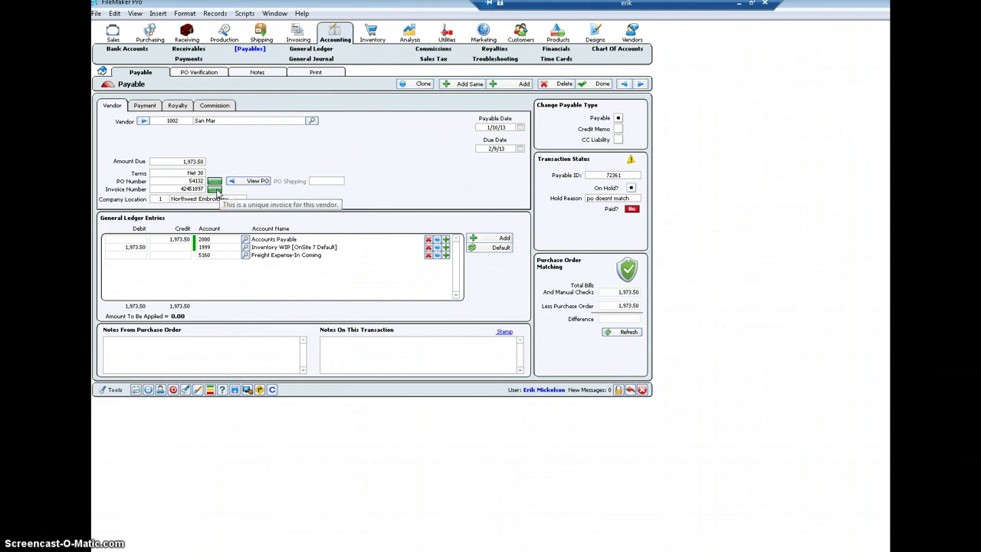
pyautogui.click(217, 193)
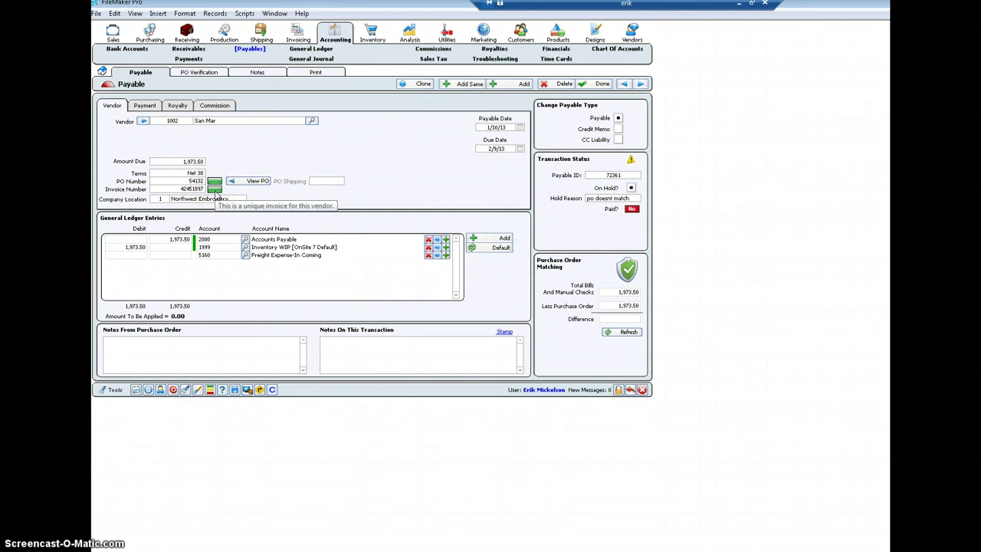
pyautogui.click(193, 196)
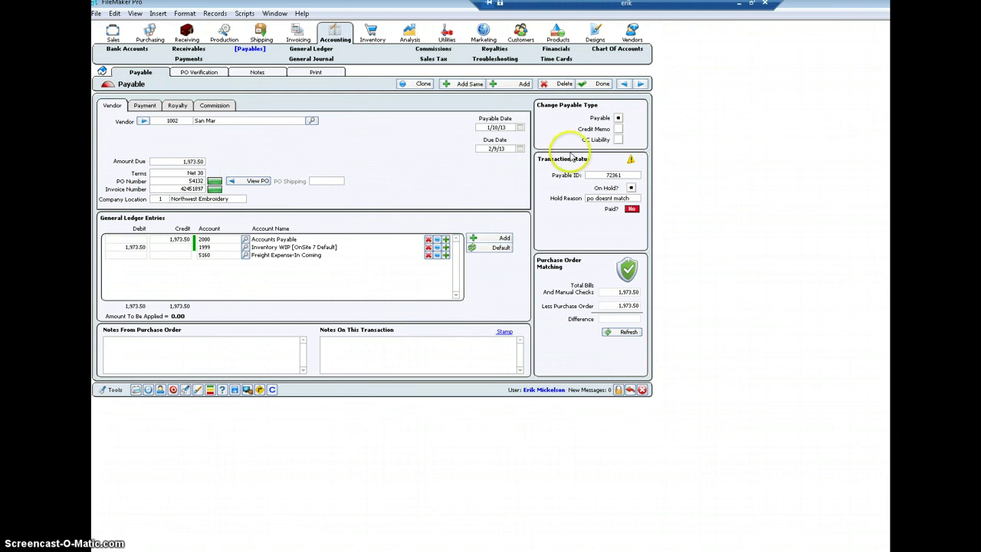
# Take the San Mar payable off hold and clear its Hold Reason.
pyautogui.click(630, 191)
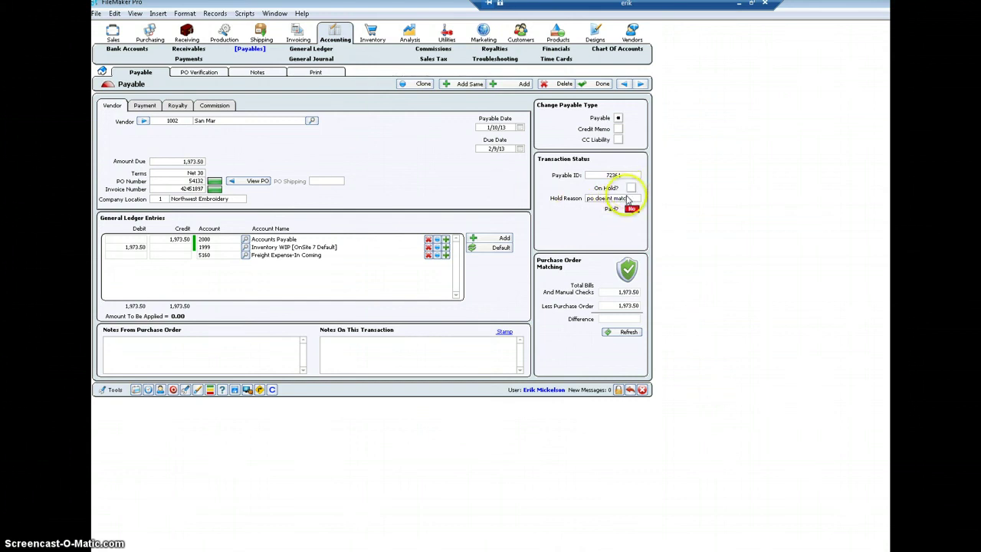
pyautogui.click(628, 198)
pyautogui.press('BackSpace')
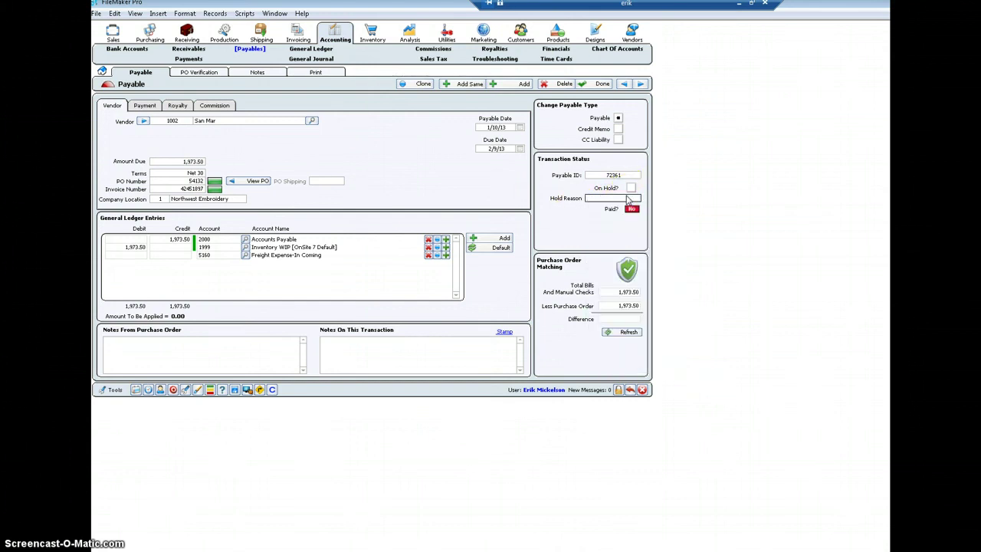
pyautogui.click(434, 197)
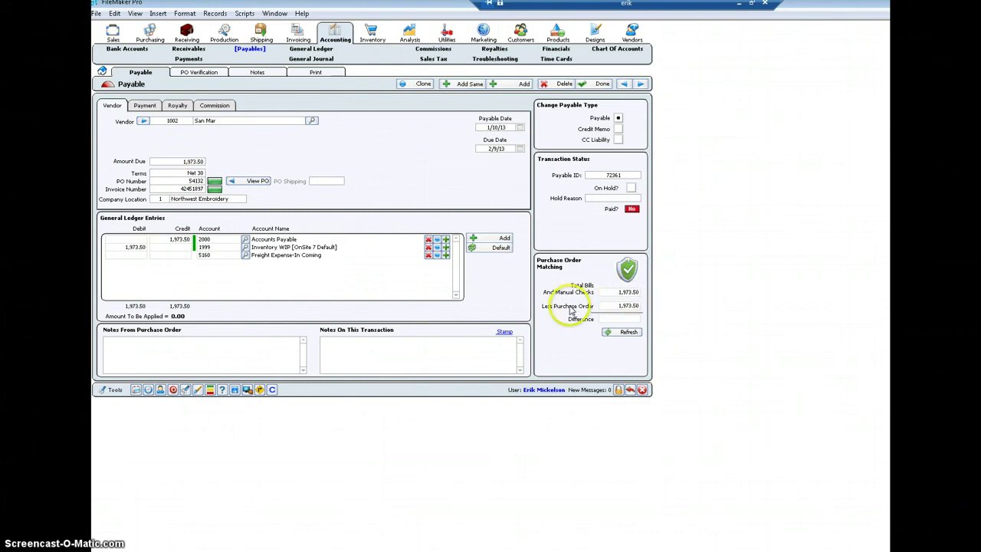
# Refresh the payable's purchase order matching figures and open the linked purchase order.
pyautogui.click(622, 332)
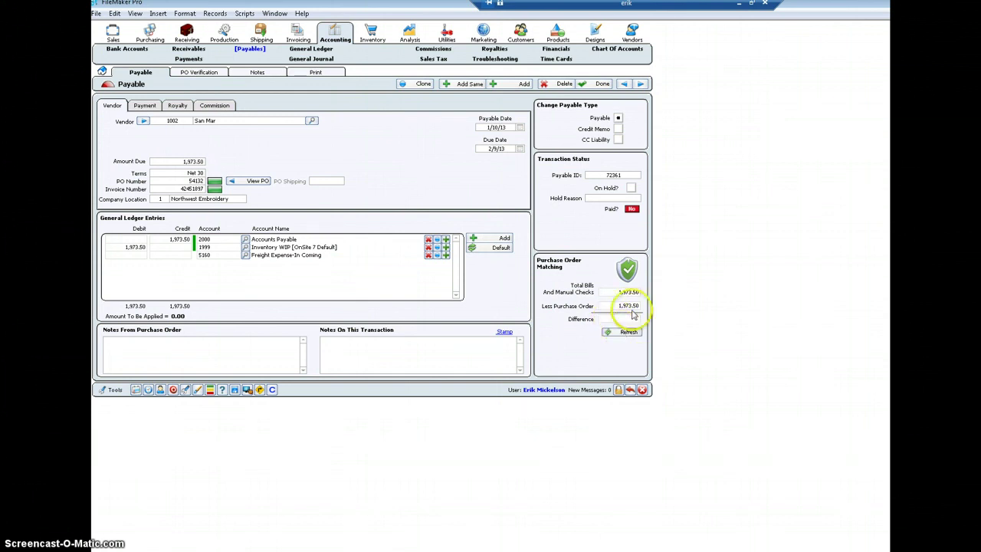
pyautogui.click(627, 332)
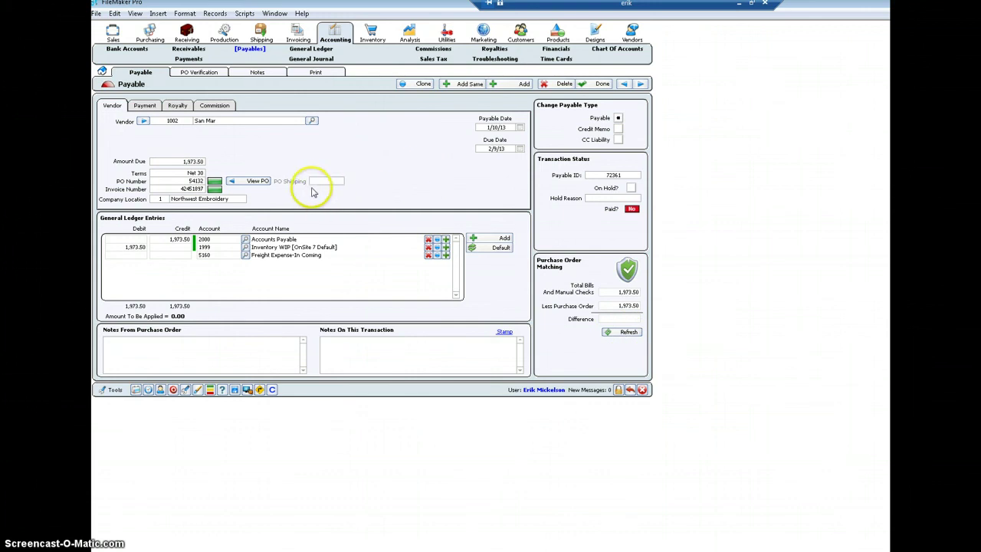
pyautogui.click(241, 184)
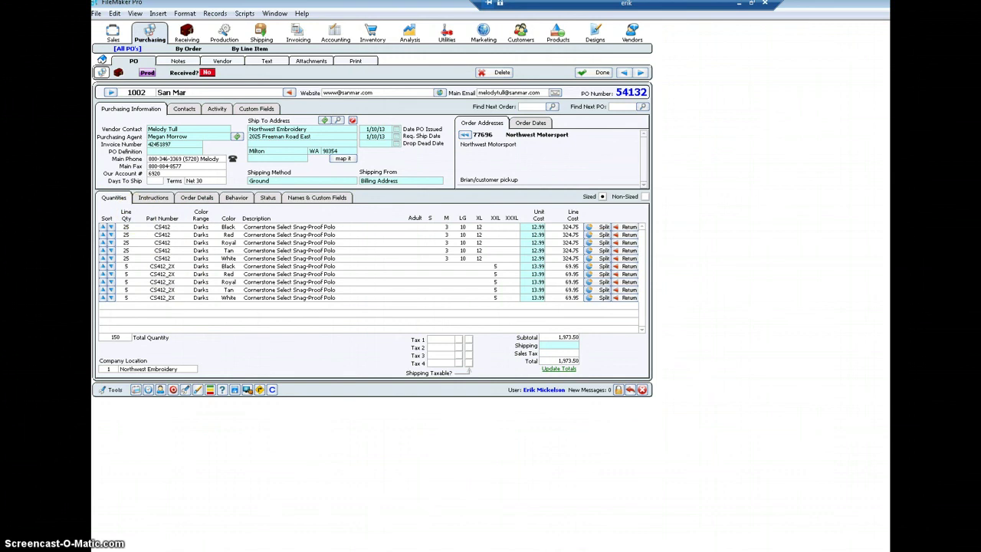
# Compare the line items, prices and subtotal on the SanMar invoice in Corel PDF Fusion with the purchase order in FileMaker Pro.
pyautogui.hotkey('alt', 'Tab')
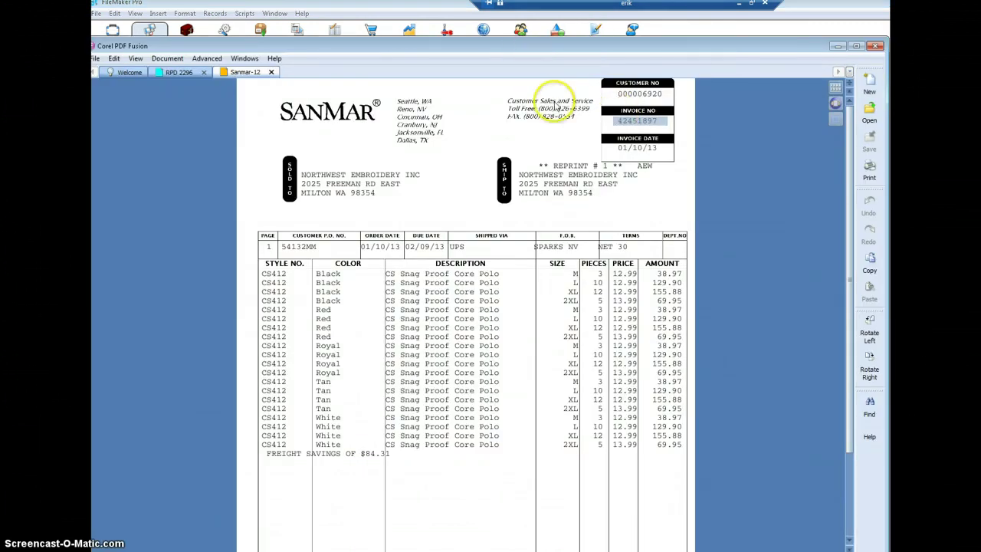
pyautogui.doubleClick(724, 46)
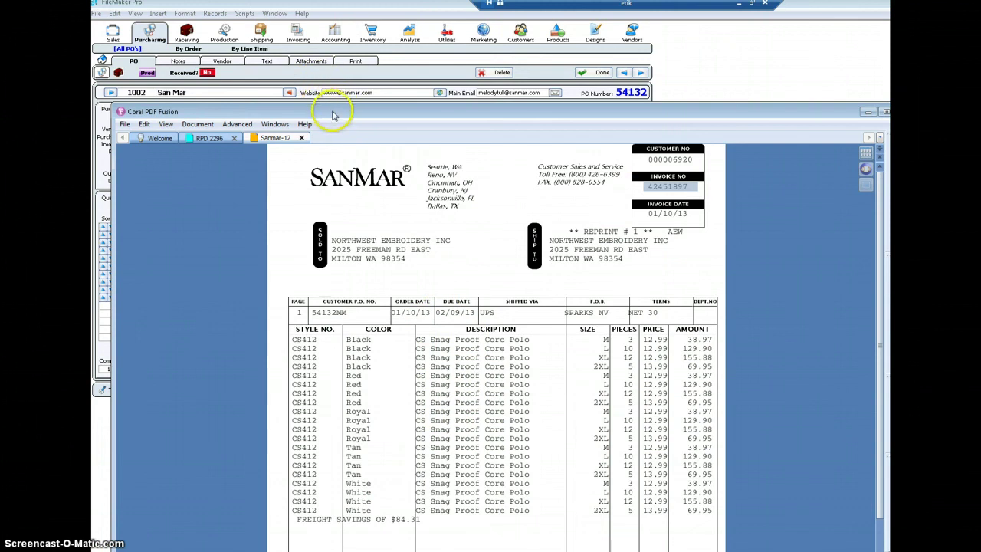
pyautogui.moveTo(333, 115); pyautogui.dragTo(539, 94)
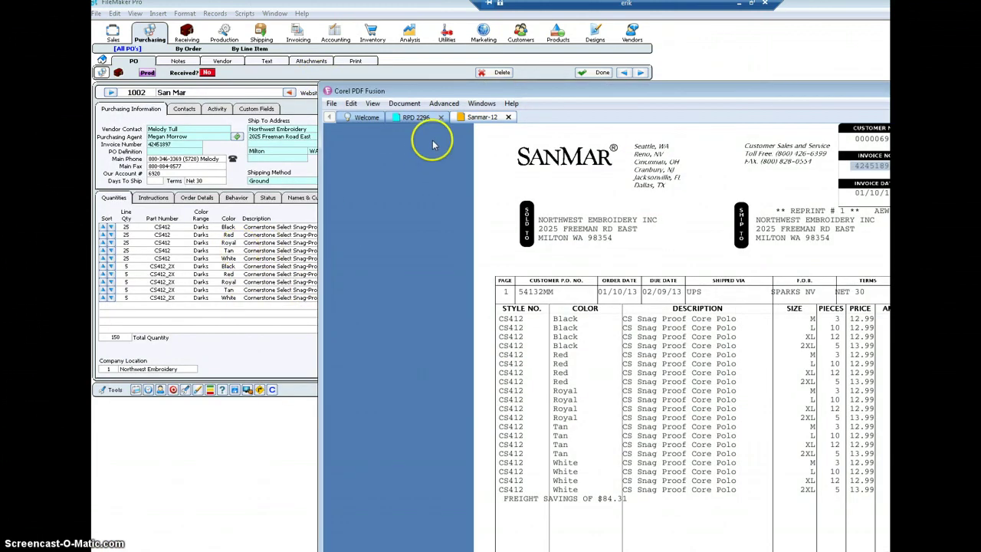
pyautogui.moveTo(400, 92); pyautogui.dragTo(279, 245)
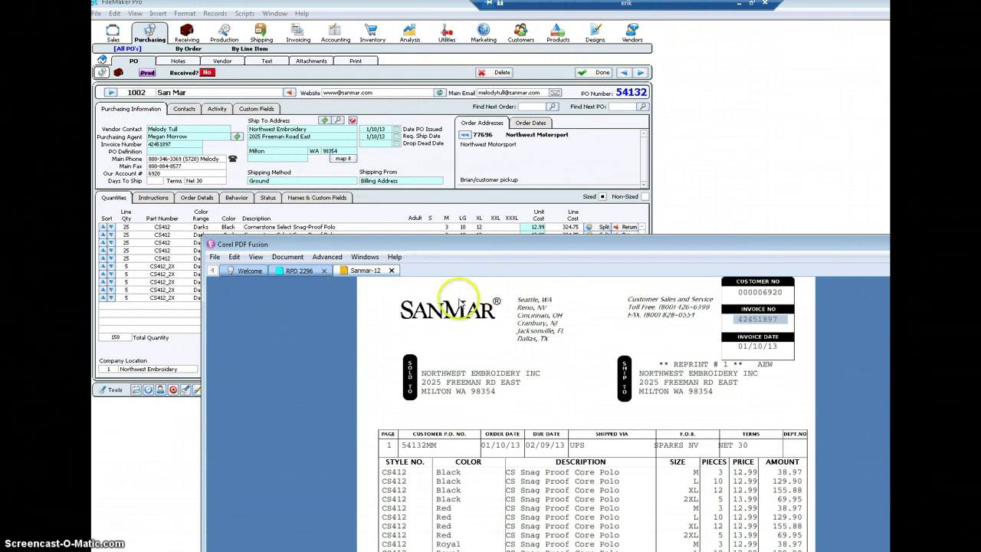
pyautogui.moveTo(454, 245); pyautogui.dragTo(317, 426)
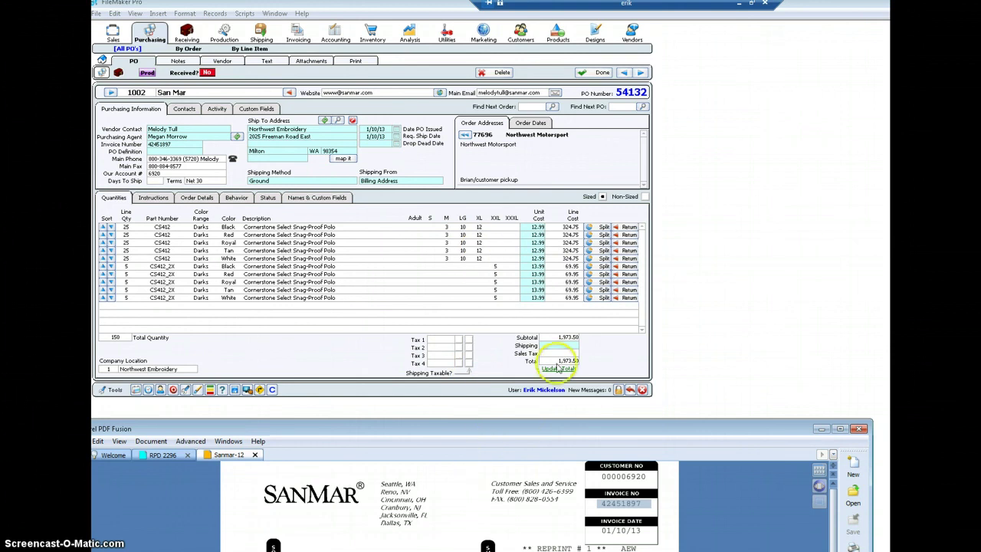
pyautogui.moveTo(545, 426); pyautogui.dragTo(529, 177)
pyautogui.scroll(-3, 545, 406)
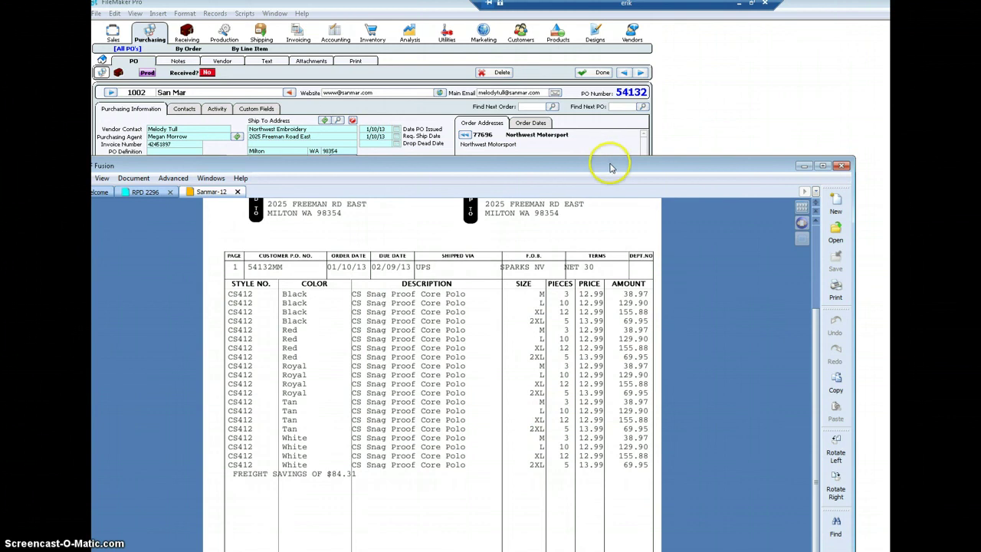
pyautogui.moveTo(599, 106); pyautogui.dragTo(601, 107)
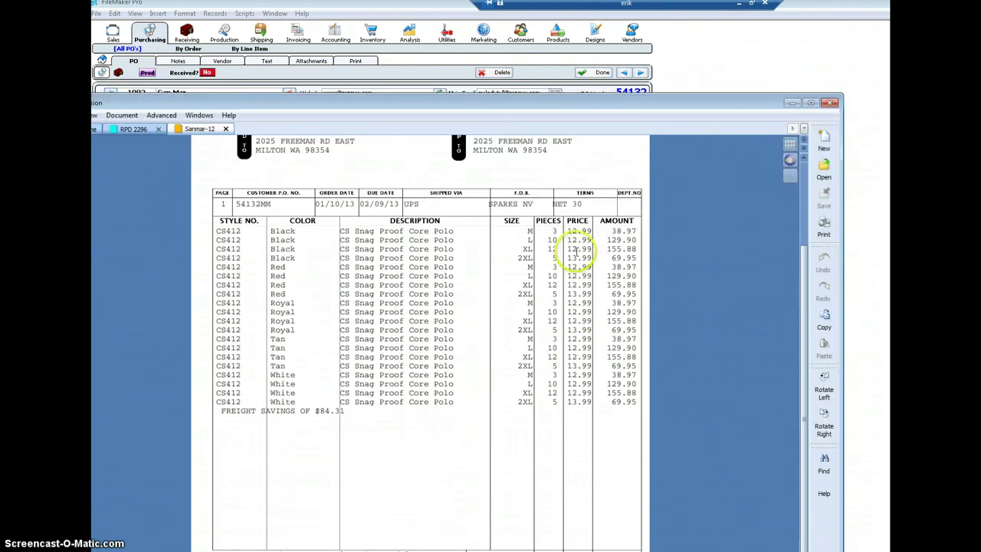
pyautogui.moveTo(528, 110); pyautogui.dragTo(531, 65)
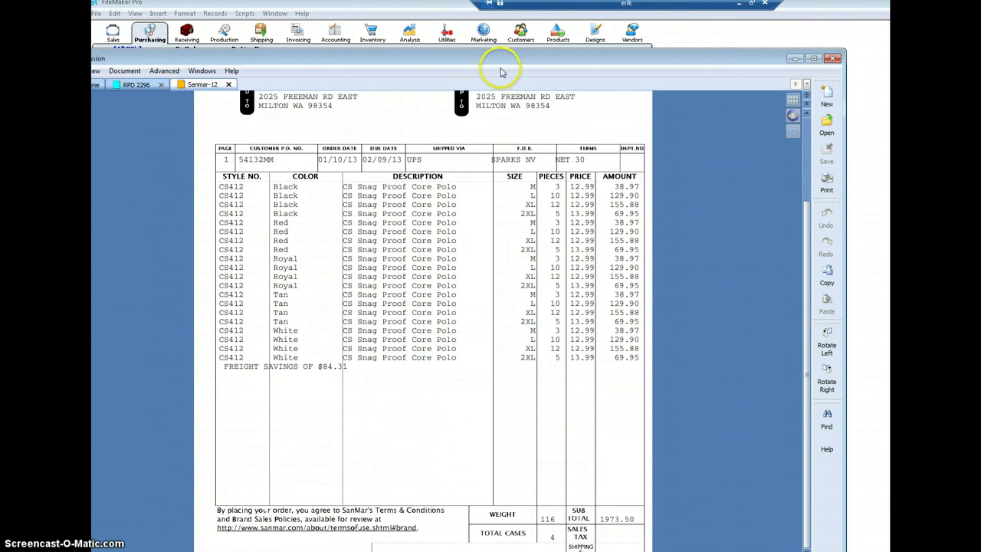
pyautogui.moveTo(492, 58); pyautogui.dragTo(532, 473)
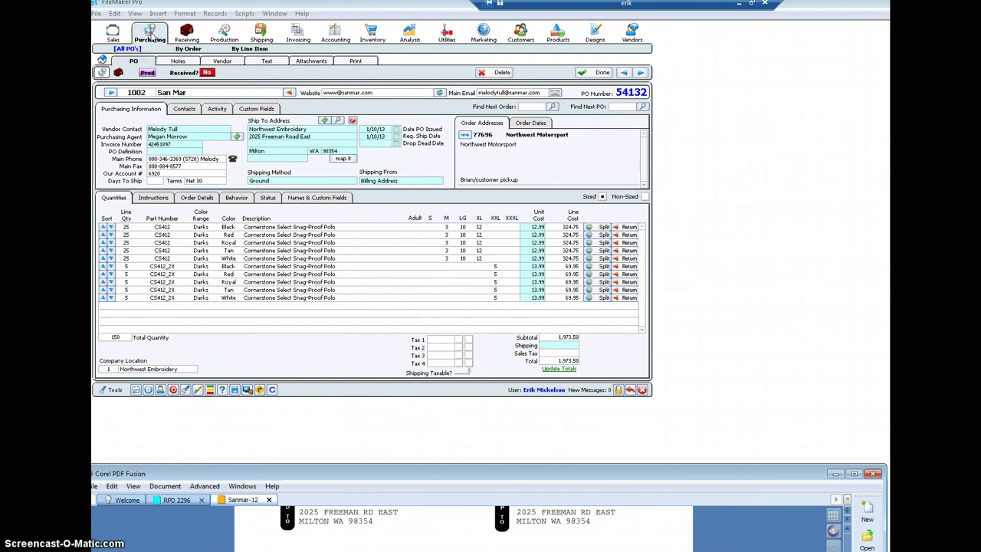
# Return to the San Mar payable in Accounting and finish its entry, going back to Payables Home.
pyautogui.click(335, 33)
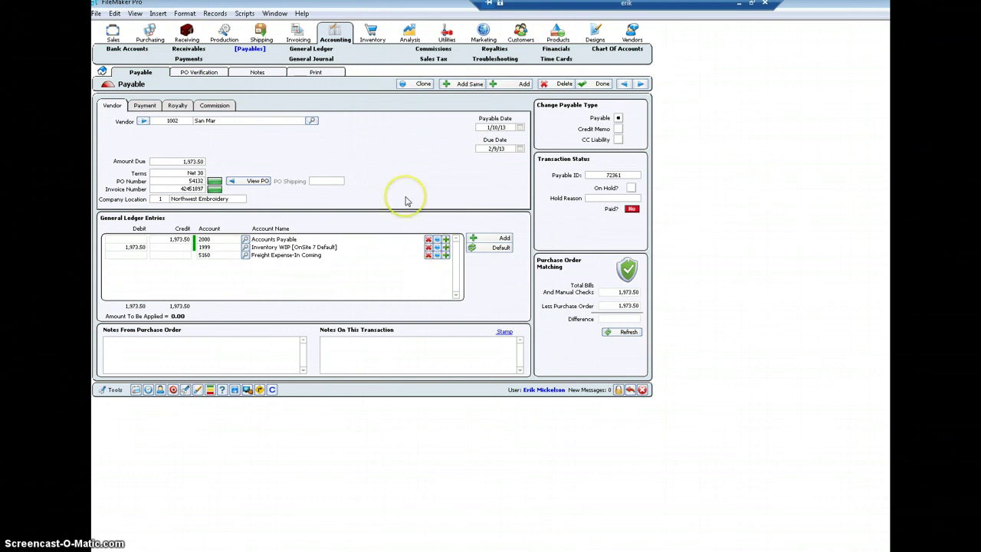
pyautogui.click(603, 86)
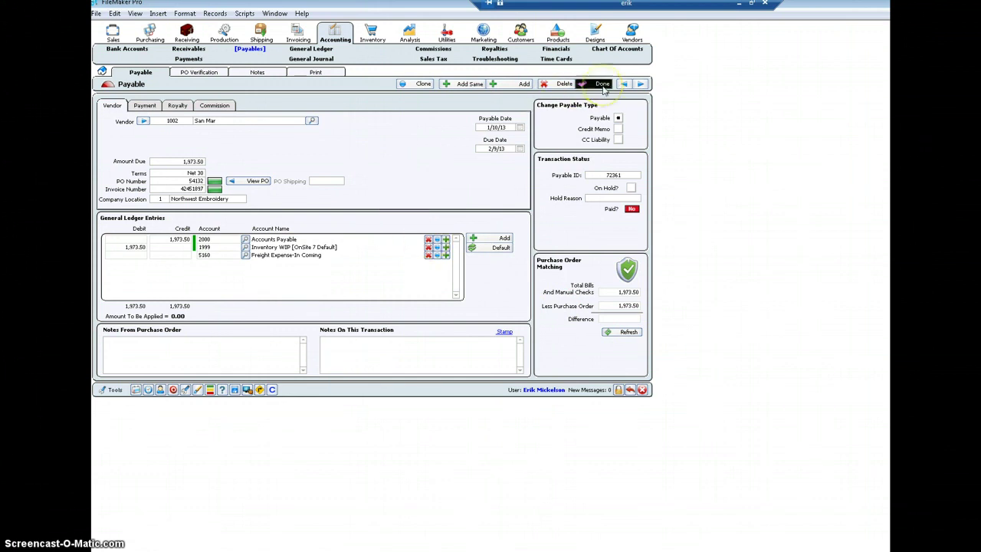
pyautogui.click(603, 86)
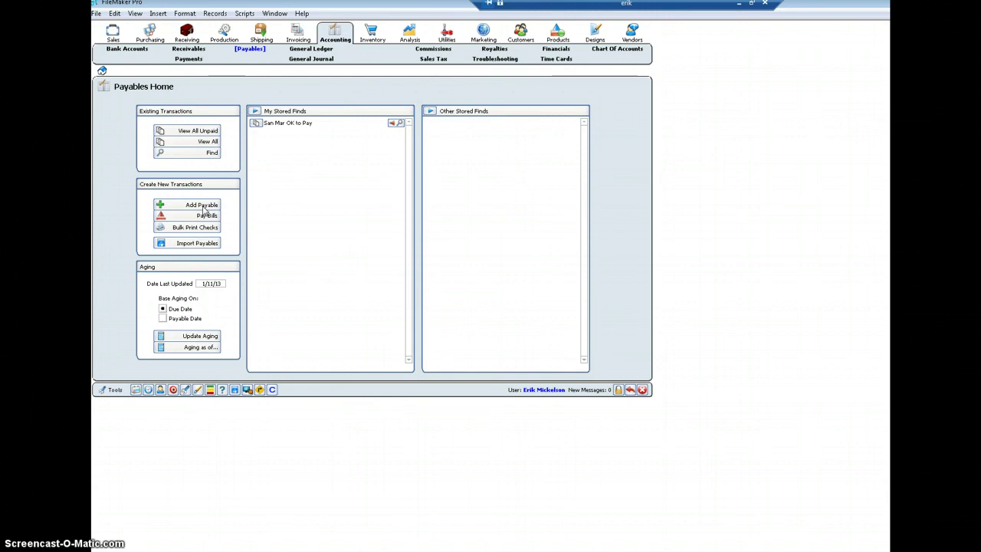
pyautogui.click(118, 484)
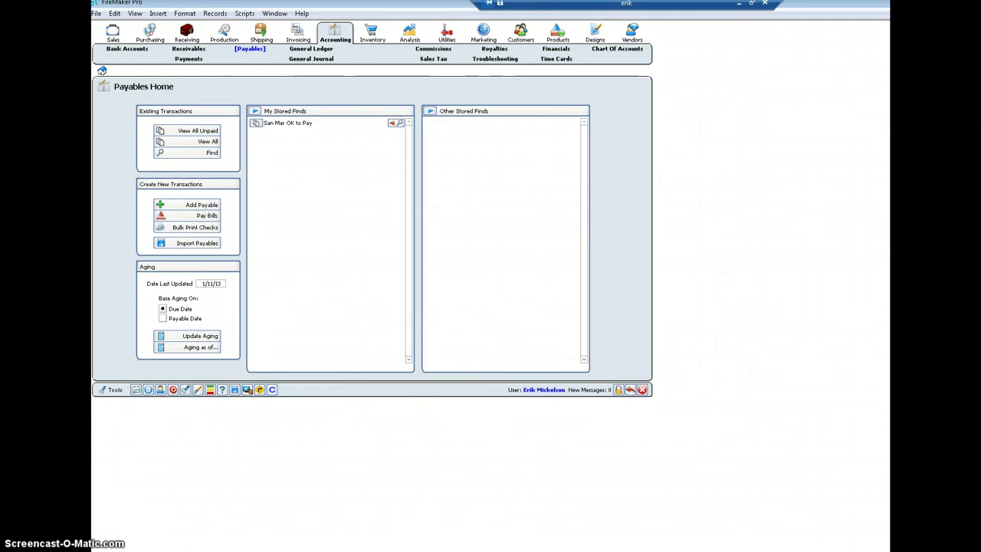